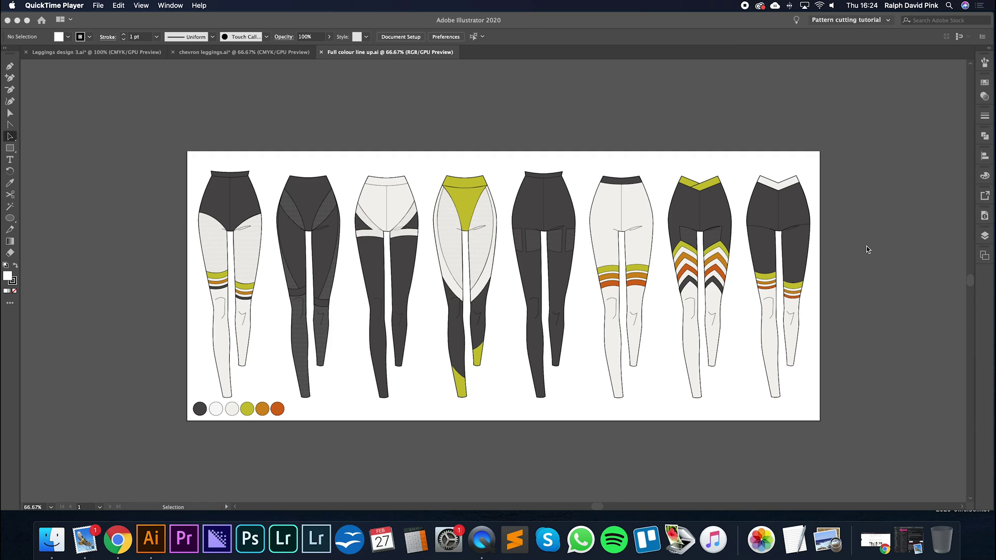
Bring the Full colour line up document forward and start opening another saved file.
{"action": "left_click", "coordinate": [645, 167]}
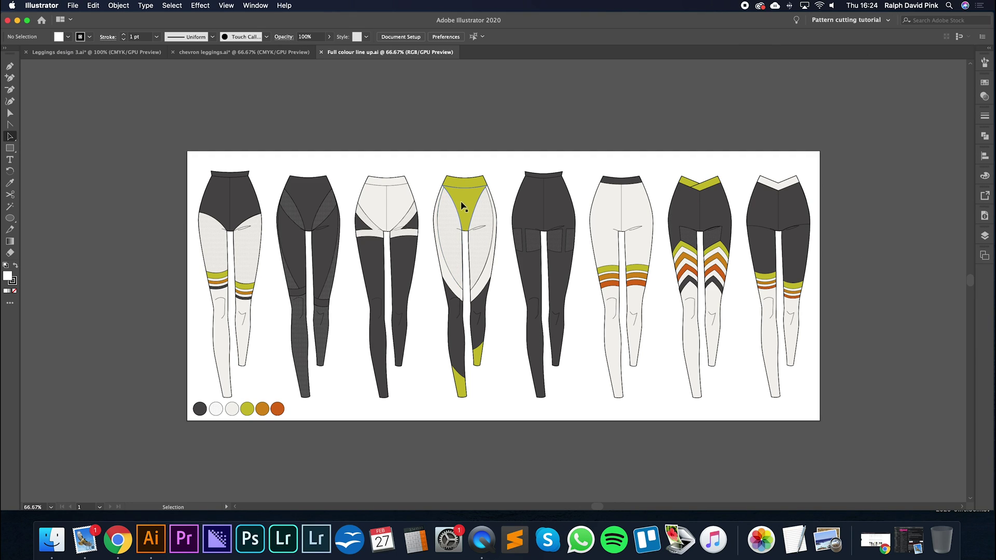
{"action": "left_click", "coordinate": [73, 5]}
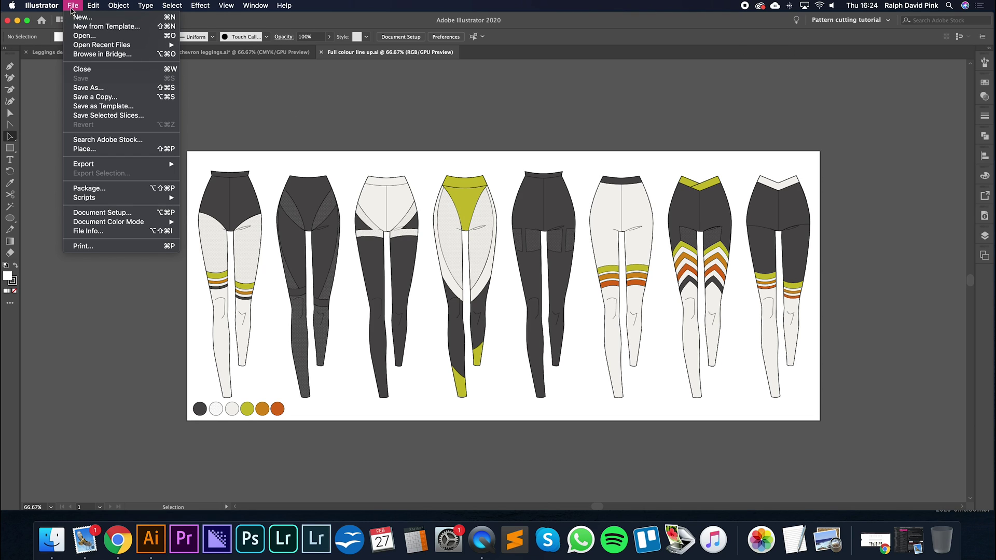
Open Full colour line up 2.ai.
{"action": "left_click", "coordinate": [84, 36]}
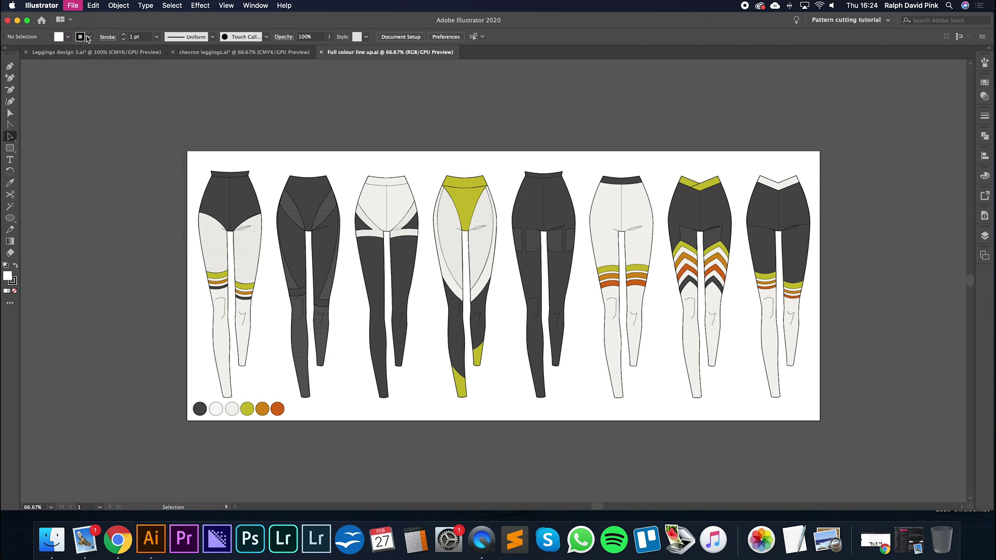
{"action": "left_click", "coordinate": [376, 85]}
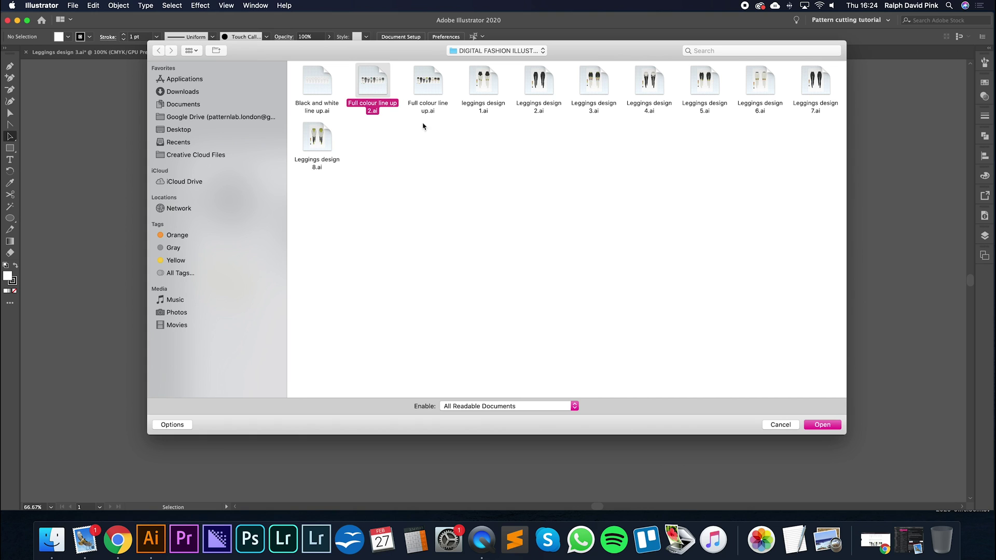
{"action": "left_click", "coordinate": [823, 425]}
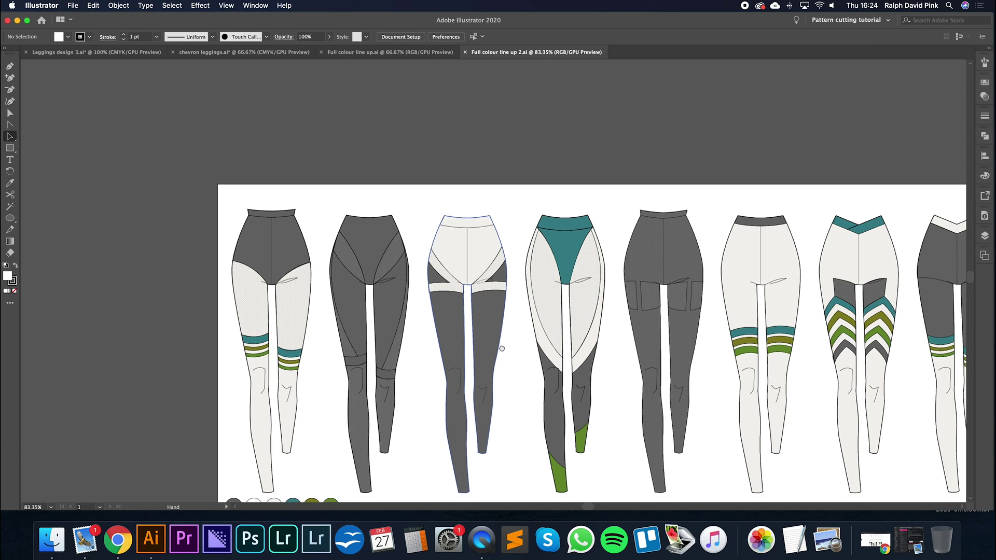
Copy its six swatch circles and paste them beside the original swatch row in Full colour line up.ai.
{"action": "left_click_drag", "start_coordinate": [501, 348], "coordinate": [448, 201]}
{"action": "left_click_drag", "start_coordinate": [306, 340], "coordinate": [133, 356]}
{"action": "left_click", "coordinate": [414, 54]}
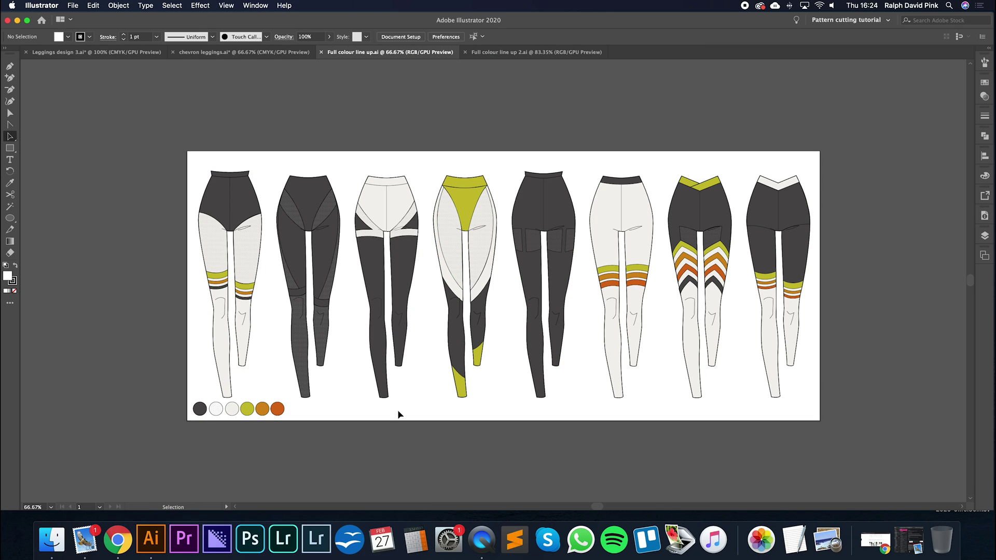
{"action": "key", "text": "cmd+v"}
{"action": "left_click_drag", "start_coordinate": [453, 281], "coordinate": [328, 412]}
{"action": "key", "text": "super+shift+a"}
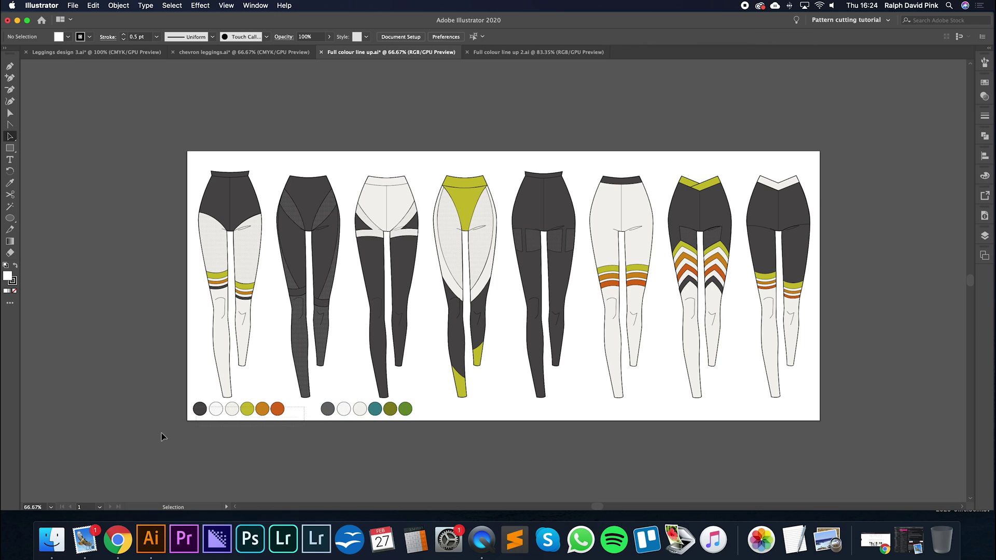
{"action": "scroll", "coordinate": [303, 451], "scroll_direction": "right", "scroll_amount": 3}
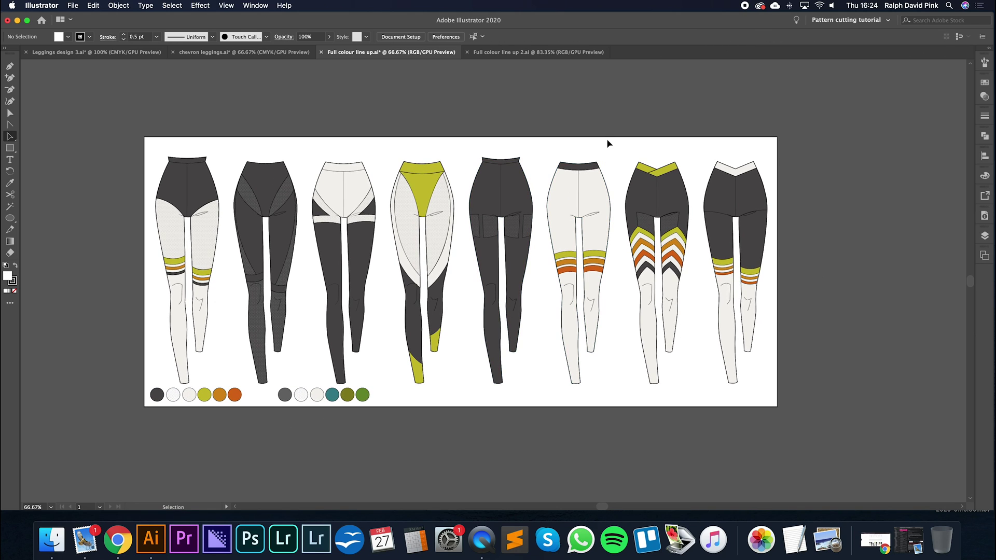
Switch to chevron leggings.ai and show its Layers panel.
{"action": "left_click", "coordinate": [227, 53]}
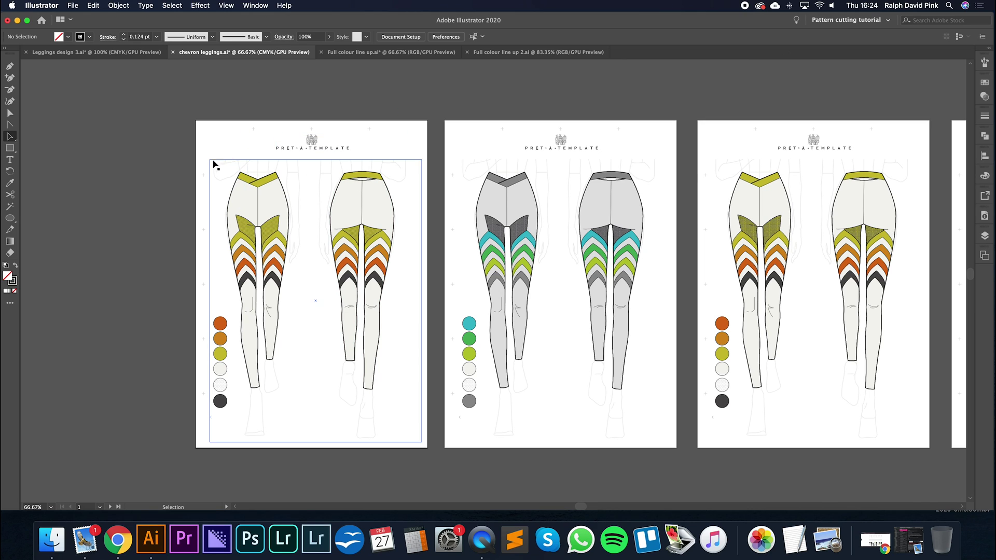
{"action": "left_click", "coordinate": [984, 236]}
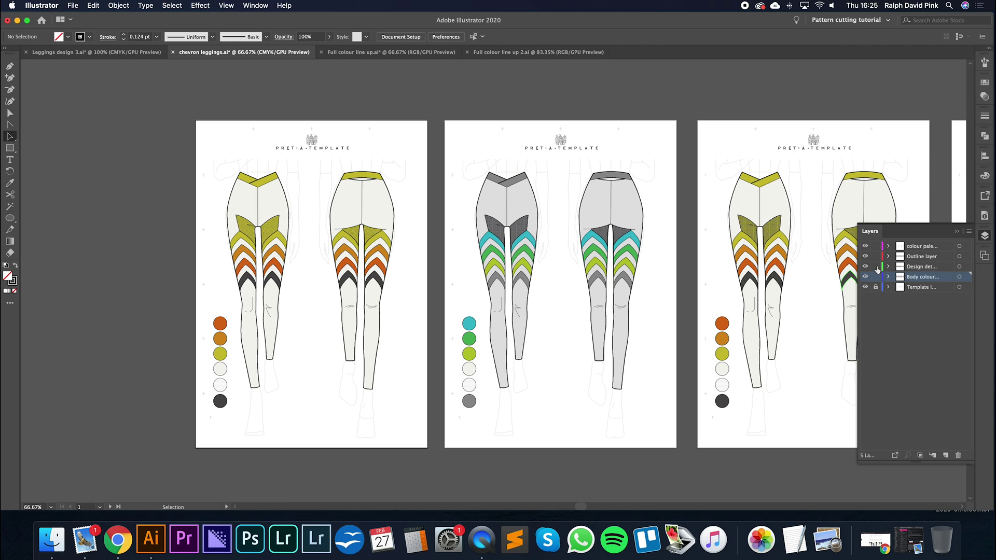
{"action": "left_click_drag", "start_coordinate": [416, 161], "coordinate": [233, 430]}
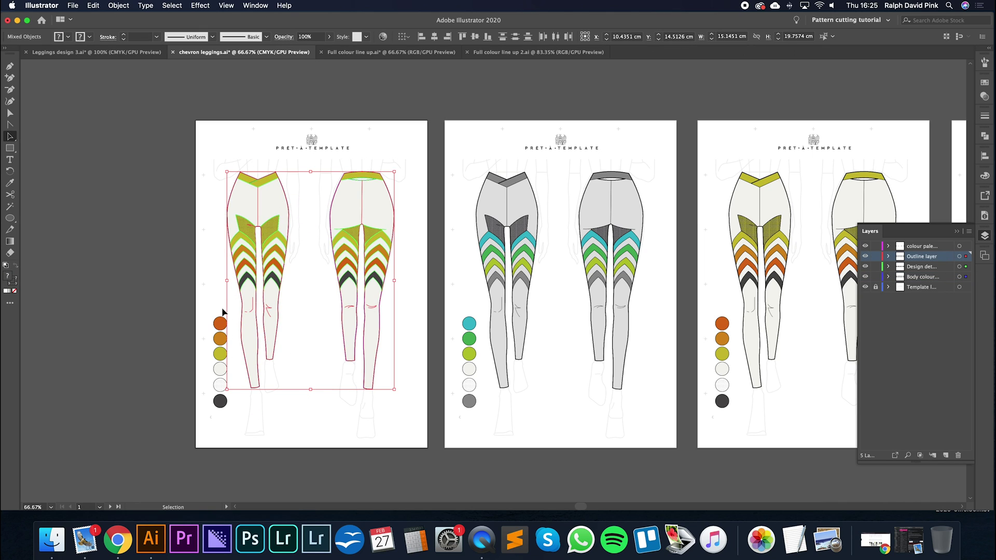
{"action": "key", "text": "super+shift+a"}
{"action": "scroll", "coordinate": [329, 218], "scroll_direction": "up", "scroll_amount": 1}
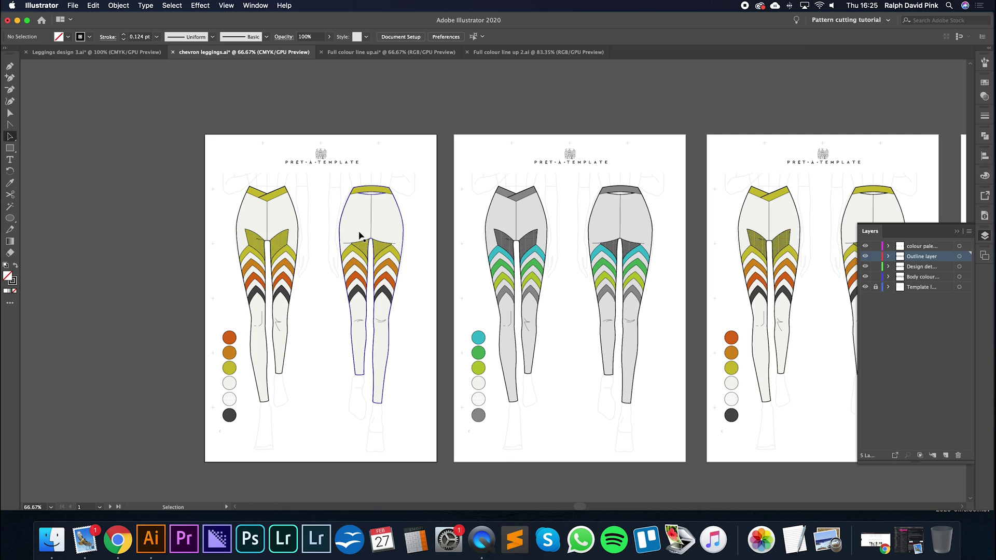
Hide the Template layer and select the first artboard's leggings and swatches.
{"action": "left_click", "coordinate": [865, 288]}
{"action": "left_click_drag", "start_coordinate": [235, 183], "coordinate": [415, 418]}
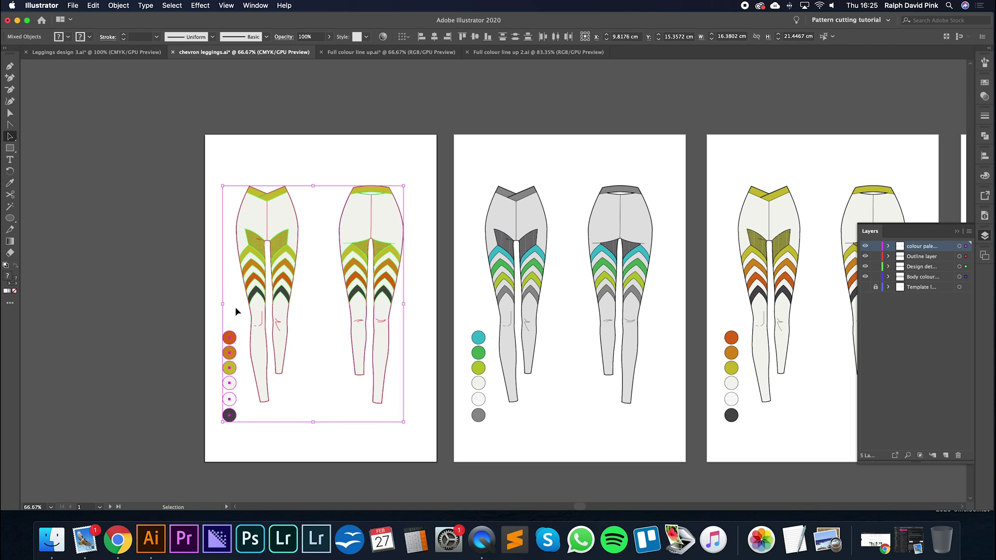
{"action": "left_click", "coordinate": [118, 5]}
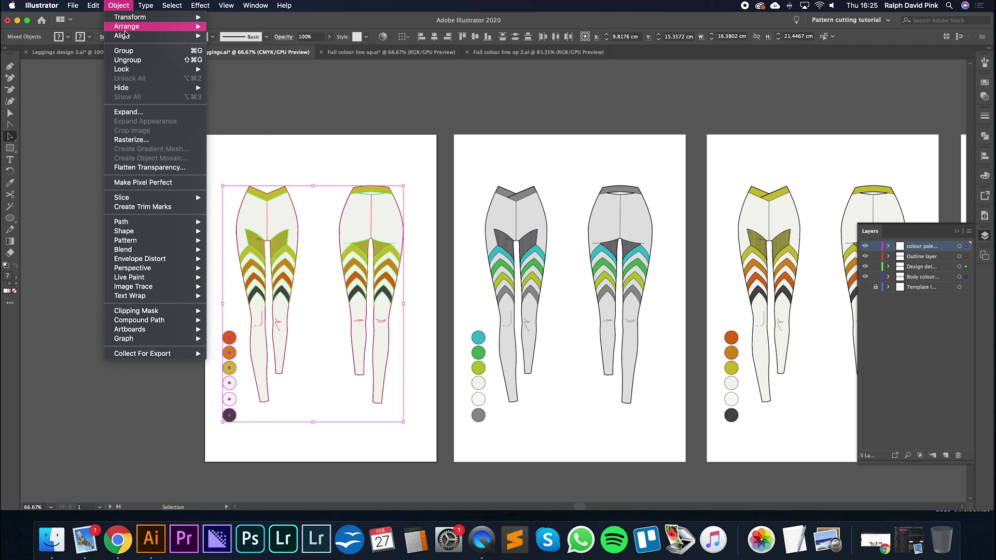
{"action": "mouse_move", "coordinate": [124, 69]}
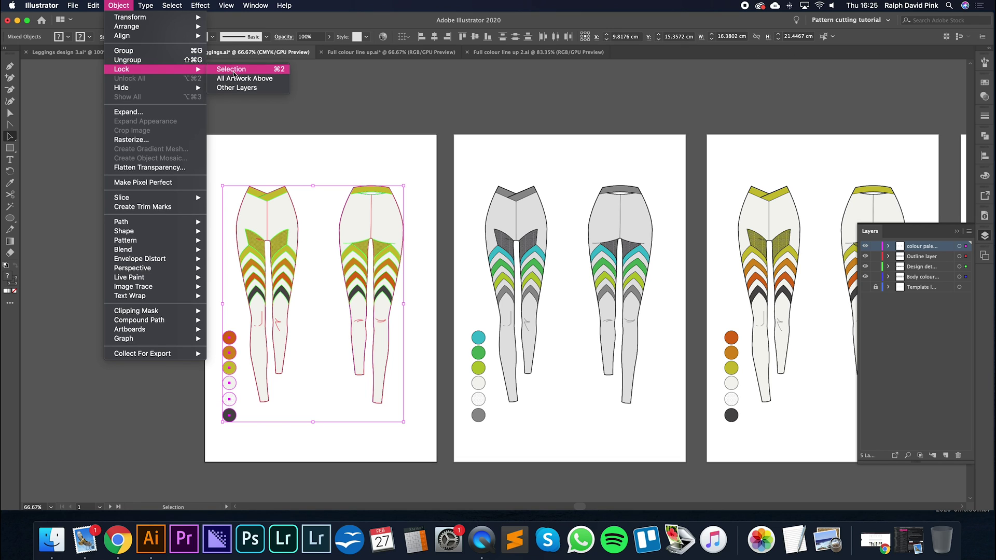
{"action": "left_click", "coordinate": [347, 103]}
{"action": "left_click", "coordinate": [299, 222]}
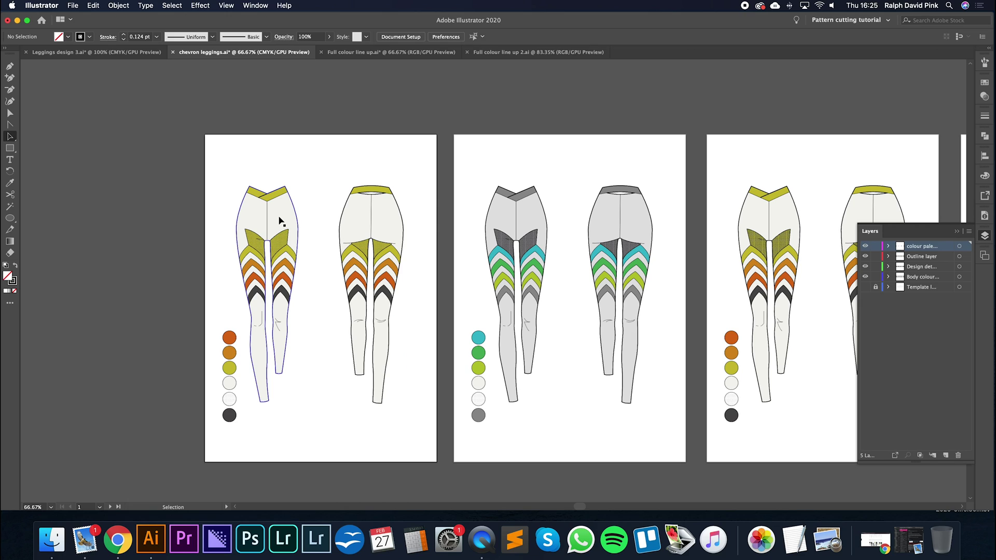
{"action": "left_click", "coordinate": [280, 220]}
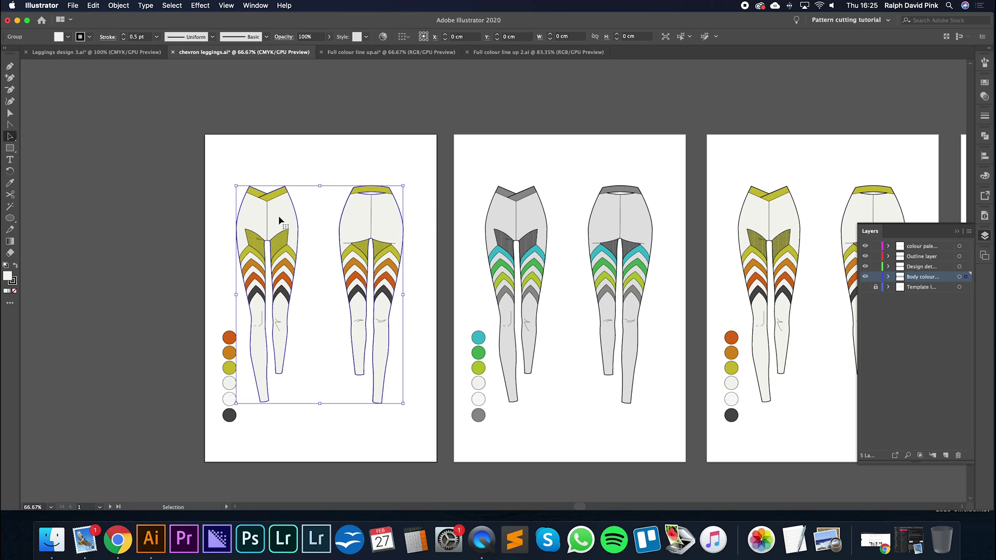
{"action": "left_click", "coordinate": [119, 6]}
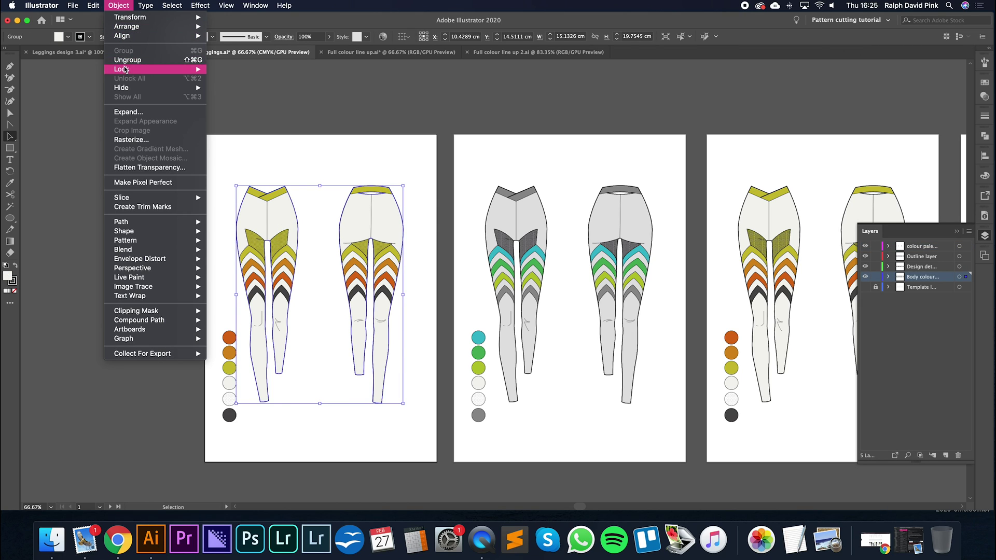
{"action": "mouse_move", "coordinate": [127, 69]}
{"action": "left_click", "coordinate": [244, 88]}
{"action": "left_click", "coordinate": [294, 207]}
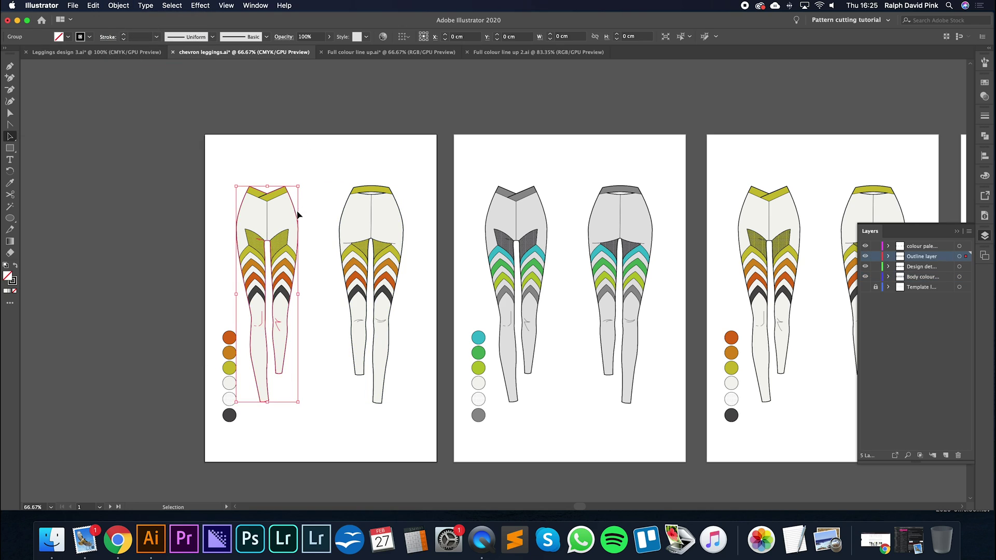
{"action": "key", "text": "a"}
{"action": "left_click", "coordinate": [322, 198]}
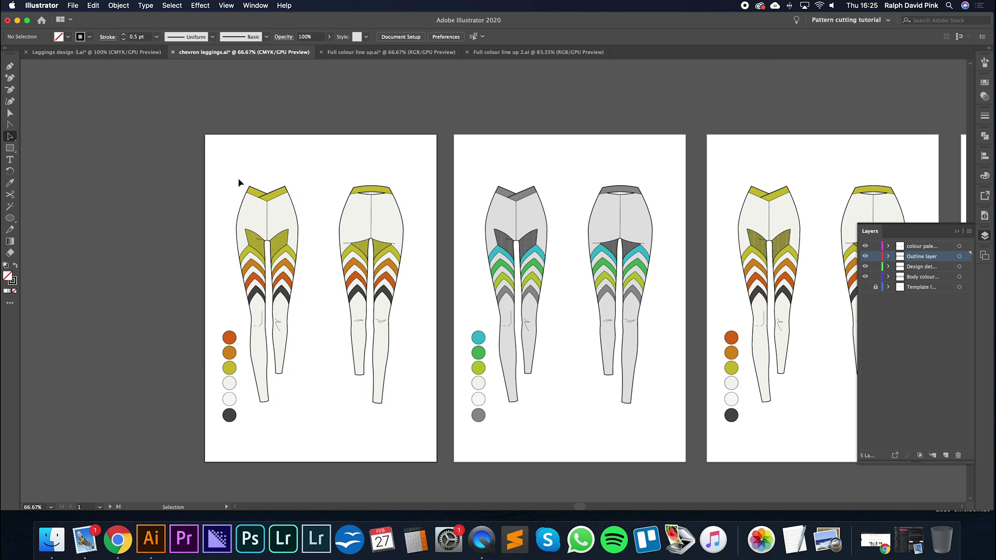
{"action": "left_click_drag", "start_coordinate": [230, 178], "coordinate": [406, 418]}
{"action": "key", "text": "Delete"}
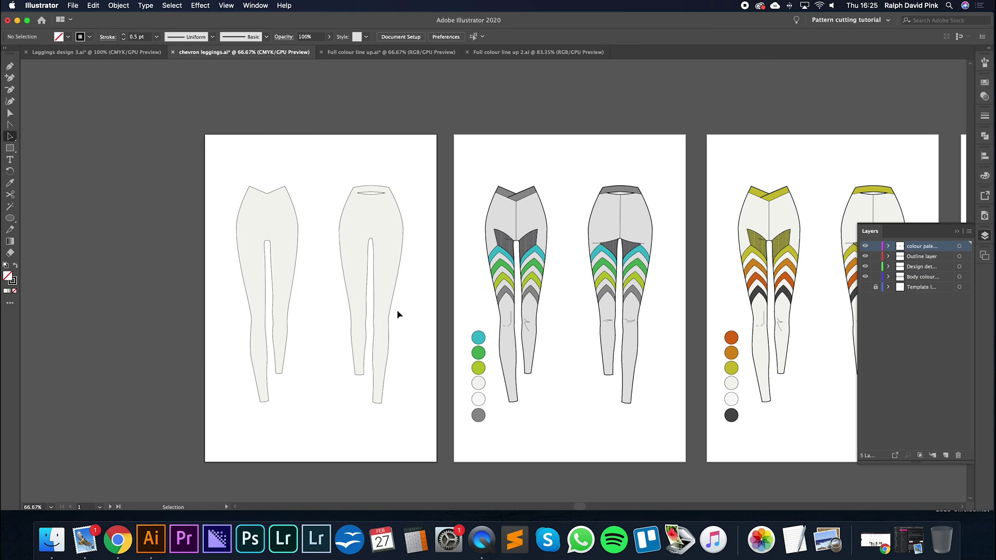
{"action": "key", "text": "super+v"}
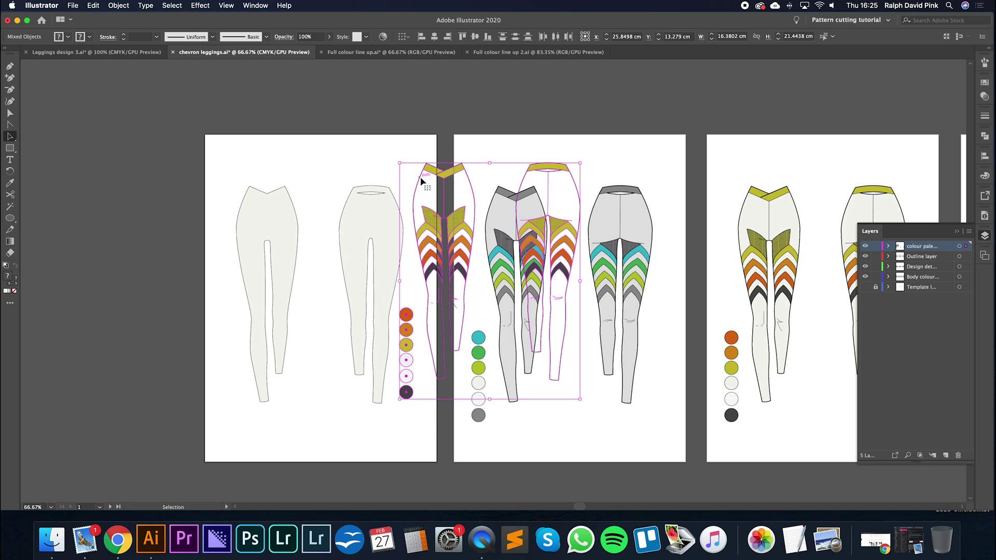
{"action": "left_click_drag", "start_coordinate": [401, 185], "coordinate": [243, 202]}
{"action": "key", "text": "super+z"}
{"action": "key", "text": "super+shift+z"}
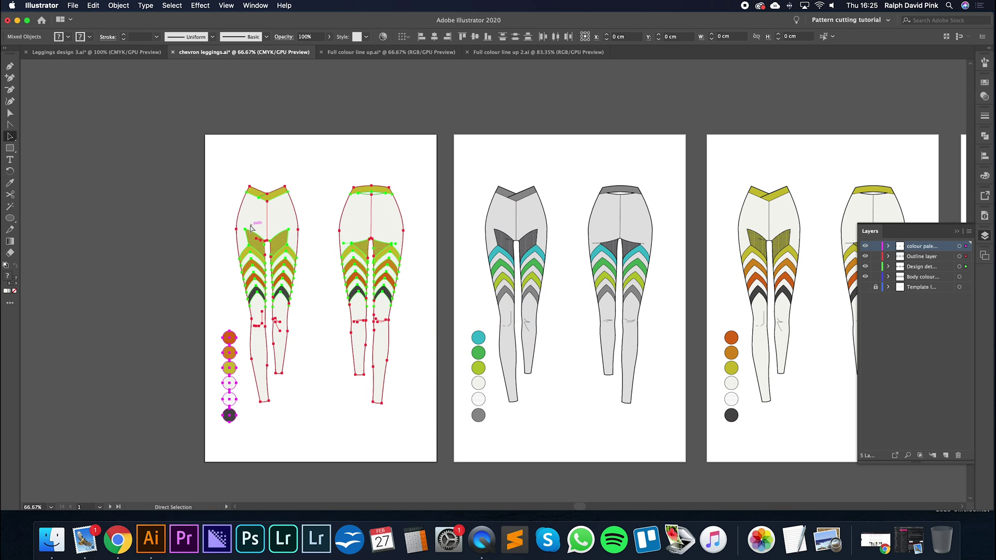
{"action": "left_click", "coordinate": [295, 155]}
{"action": "left_click", "coordinate": [118, 6]}
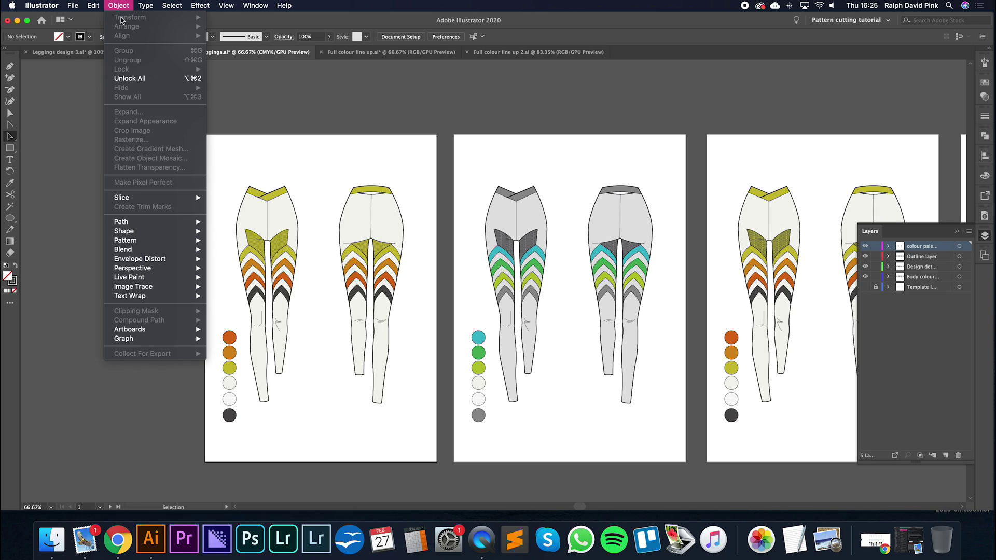
{"action": "left_click", "coordinate": [127, 78]}
{"action": "left_click_drag", "start_coordinate": [236, 178], "coordinate": [408, 422]}
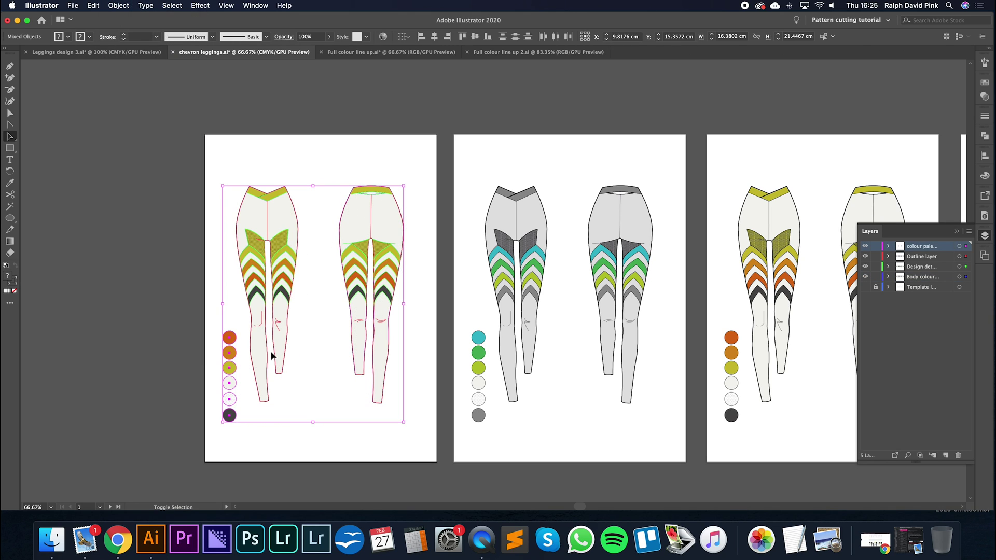
Paste the coloured leggings into a new 50 × 12 cm document at the artboard's left end.
{"action": "mouse_move", "coordinate": [277, 351]}
{"action": "left_mouse_down"}
{"action": "mouse_move", "coordinate": [251, 338]}
{"action": "mouse_move", "coordinate": [216, 281]}
{"action": "left_mouse_up"}
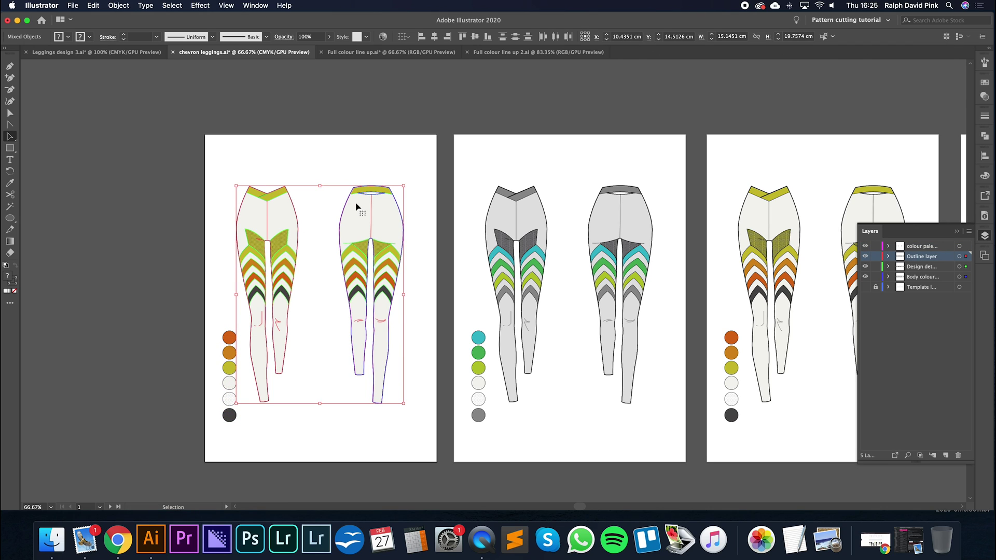
{"action": "key", "text": "a"}
{"action": "key", "text": "super+n"}
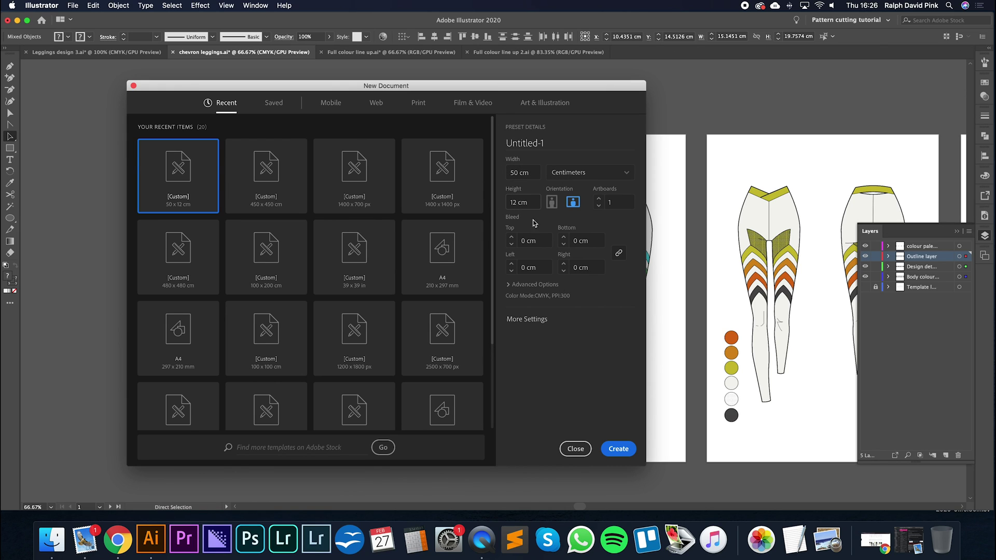
{"action": "left_click", "coordinate": [610, 448]}
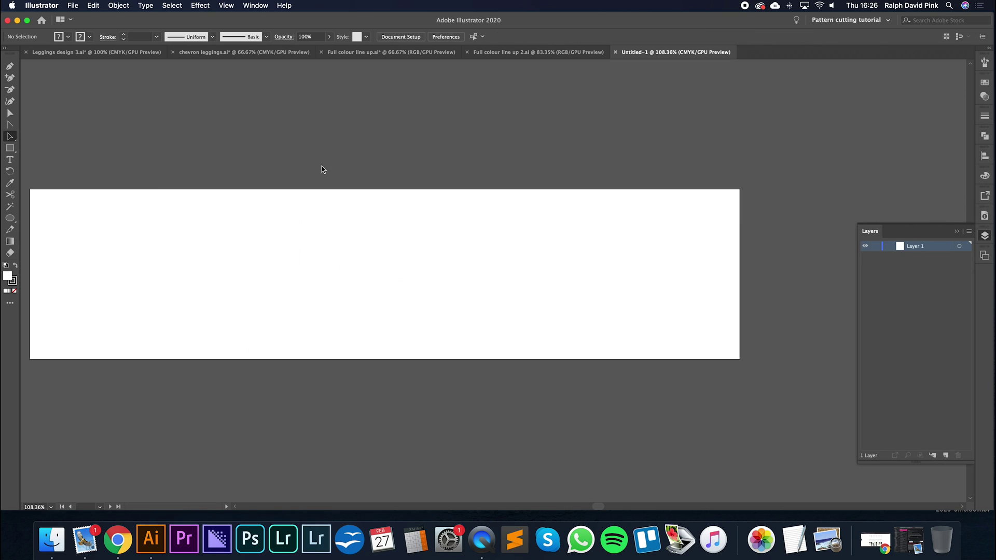
{"action": "key", "text": "super+0"}
{"action": "key", "text": "super+v"}
{"action": "key", "text": "super+minus"}
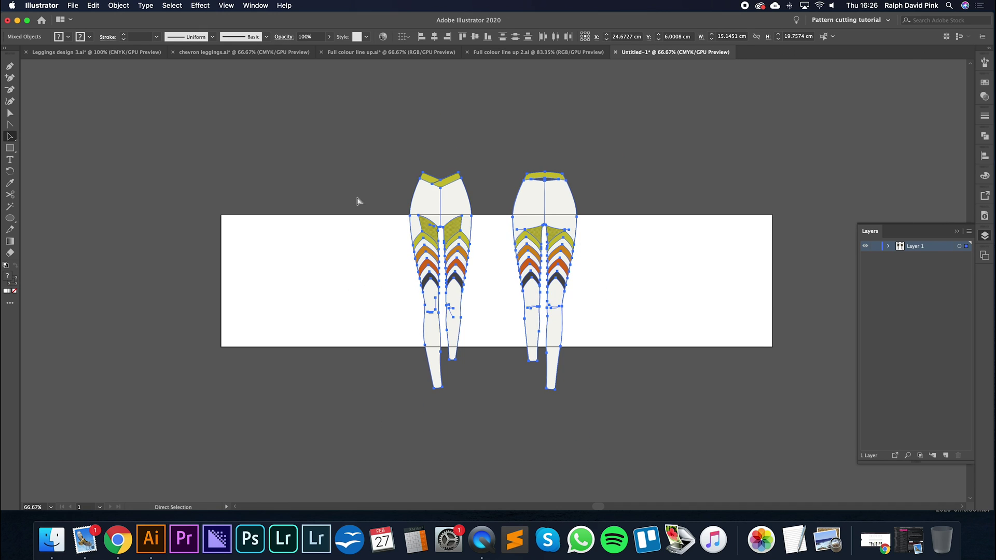
{"action": "left_click_drag", "start_coordinate": [430, 192], "coordinate": [244, 148]}
Enlarge the artboard by extending its top and left edges around the leggings.
{"action": "key", "text": "alt+super+p"}
{"action": "left_click", "coordinate": [300, 117]}
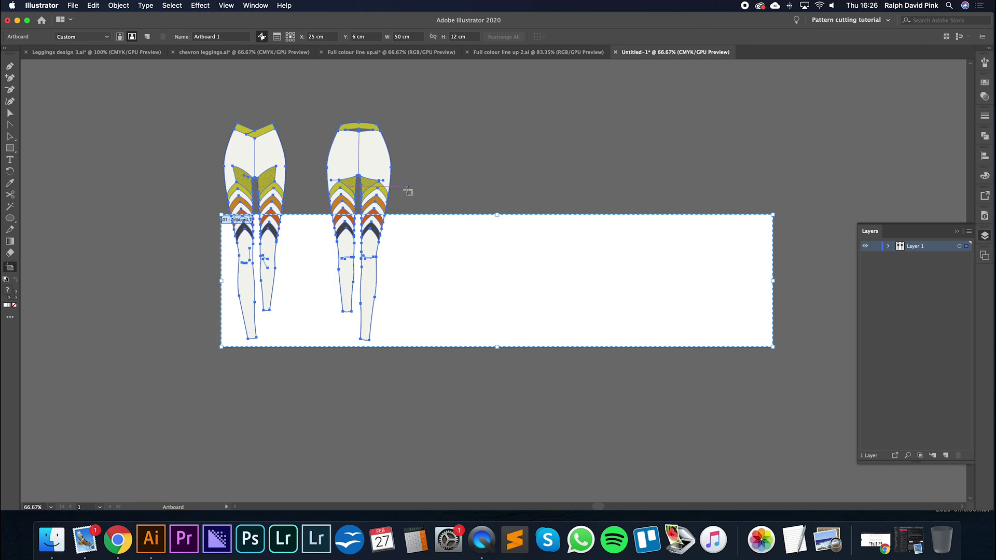
{"action": "left_click_drag", "start_coordinate": [414, 215], "coordinate": [414, 112]}
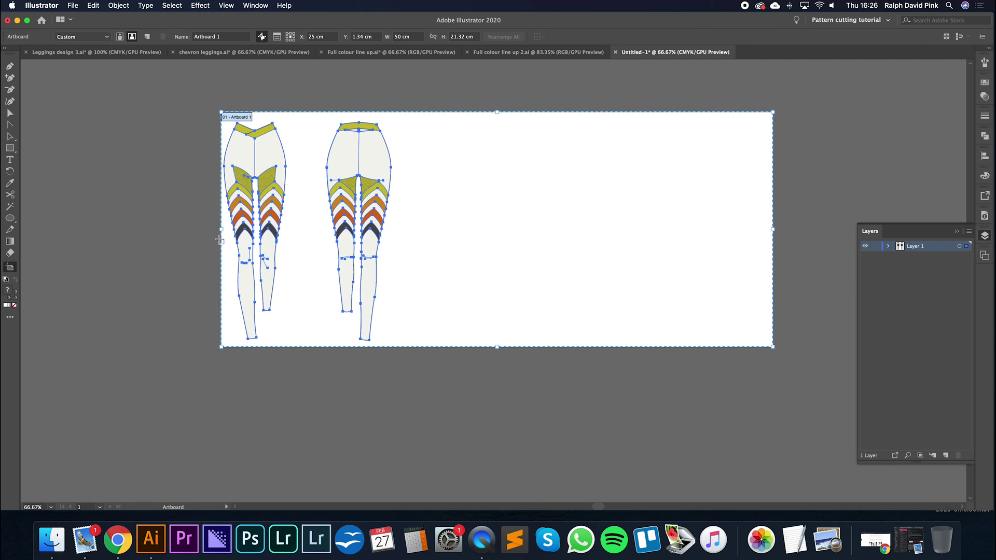
{"action": "left_click_drag", "start_coordinate": [221, 228], "coordinate": [207, 228]}
{"action": "key", "text": "Escape"}
Delete the duplicate right-hand leggings, cancelling the Move dialog instead of shifting them.
{"action": "left_click_drag", "start_coordinate": [406, 117], "coordinate": [328, 348]}
{"action": "key", "text": "super"}
{"action": "left_click_drag", "start_coordinate": [413, 116], "coordinate": [318, 363]}
{"action": "key", "text": "Return"}
{"action": "key", "text": "BackSpace"}
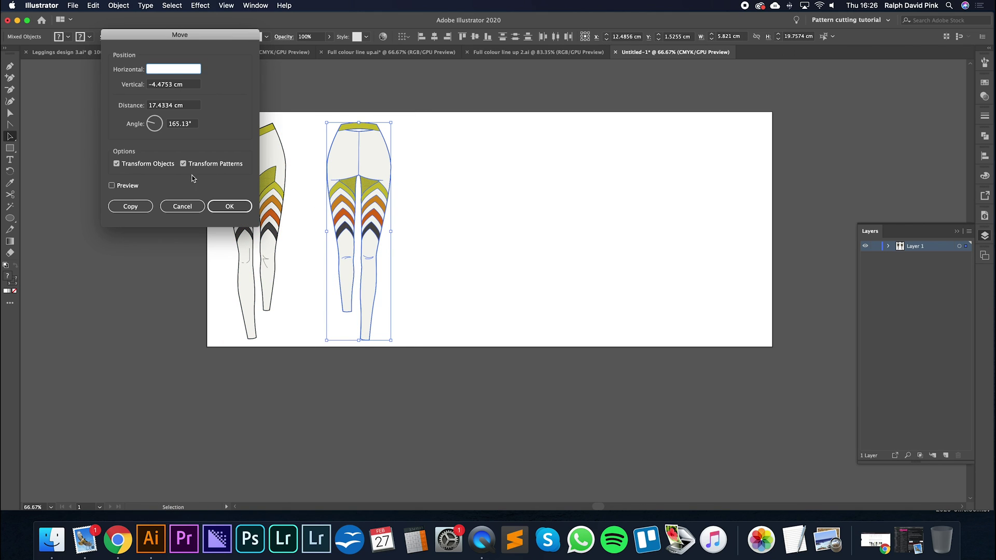
{"action": "left_click", "coordinate": [182, 206]}
{"action": "key", "text": "BackSpace"}
Pan the view and nudge the remaining leggings slightly up and left.
{"action": "key", "text": "space"}
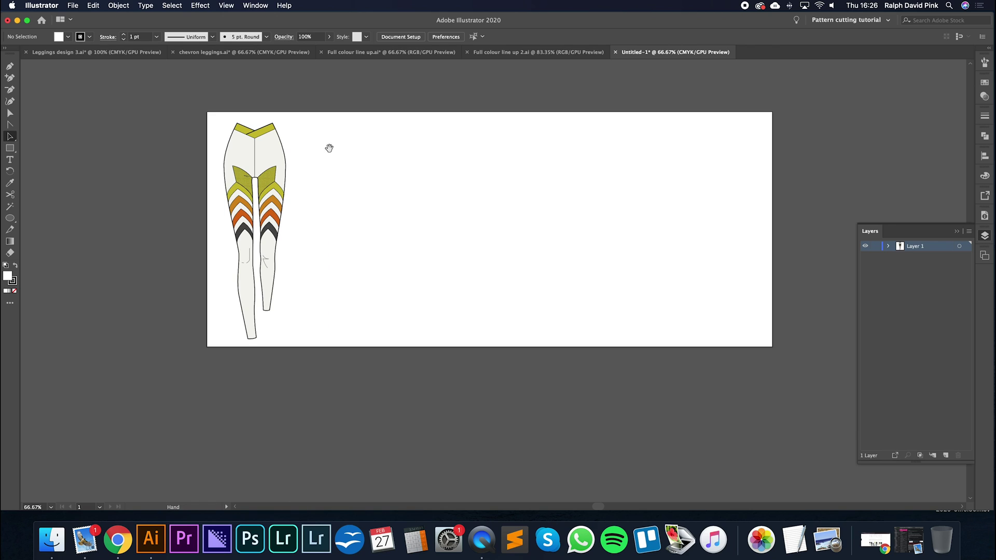
{"action": "left_click_drag", "start_coordinate": [328, 148], "coordinate": [229, 363]}
{"action": "left_click_drag", "start_coordinate": [265, 178], "coordinate": [257, 172]}
Select the six swatch circles in Full colour line up and on chevron leggings' middle artboard.
{"action": "left_click", "coordinate": [451, 173]}
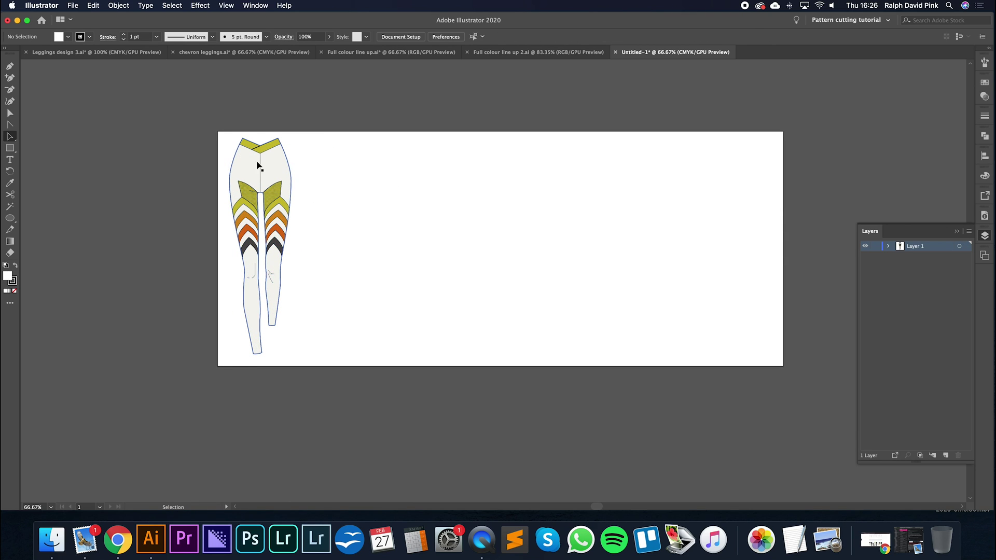
{"action": "left_click", "coordinate": [506, 51]}
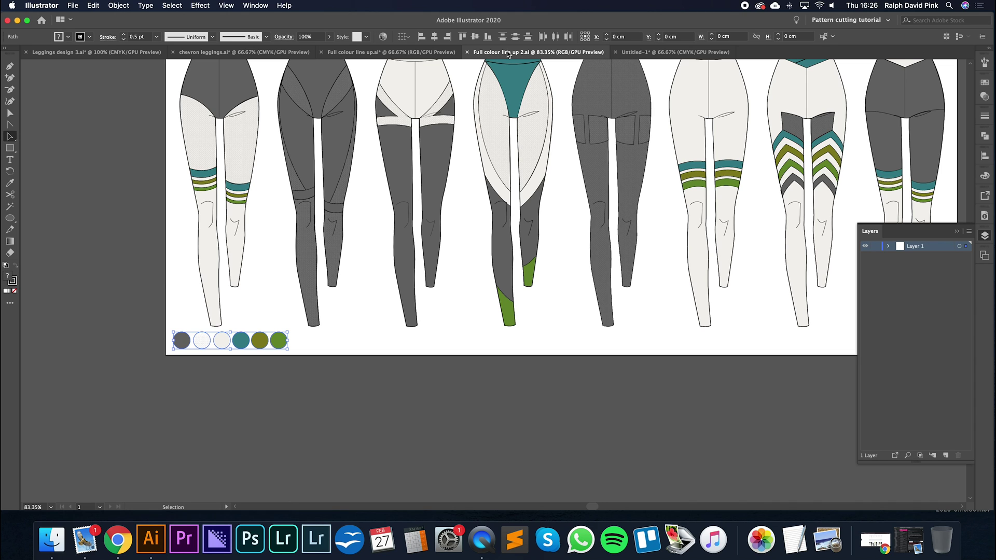
{"action": "left_click", "coordinate": [405, 52]}
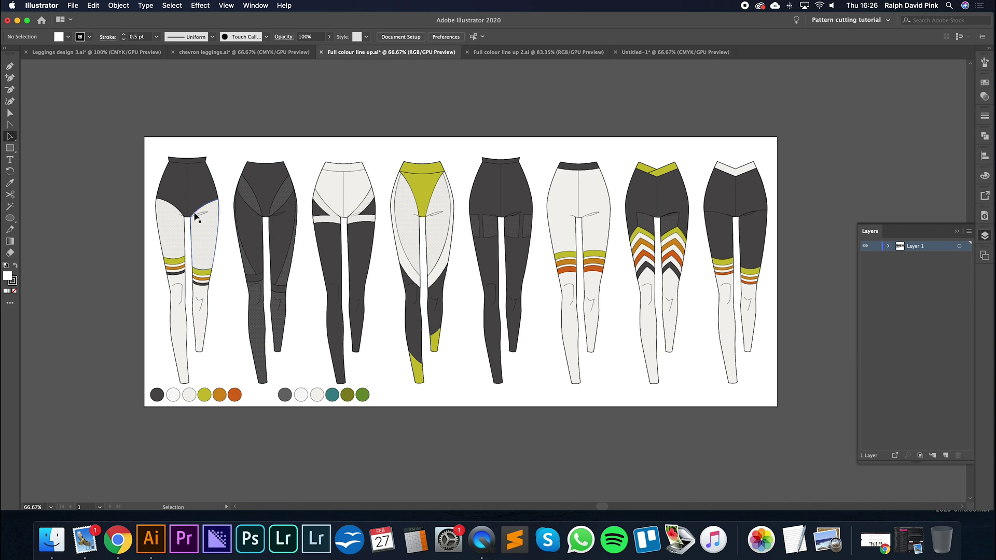
{"action": "left_click", "coordinate": [956, 231]}
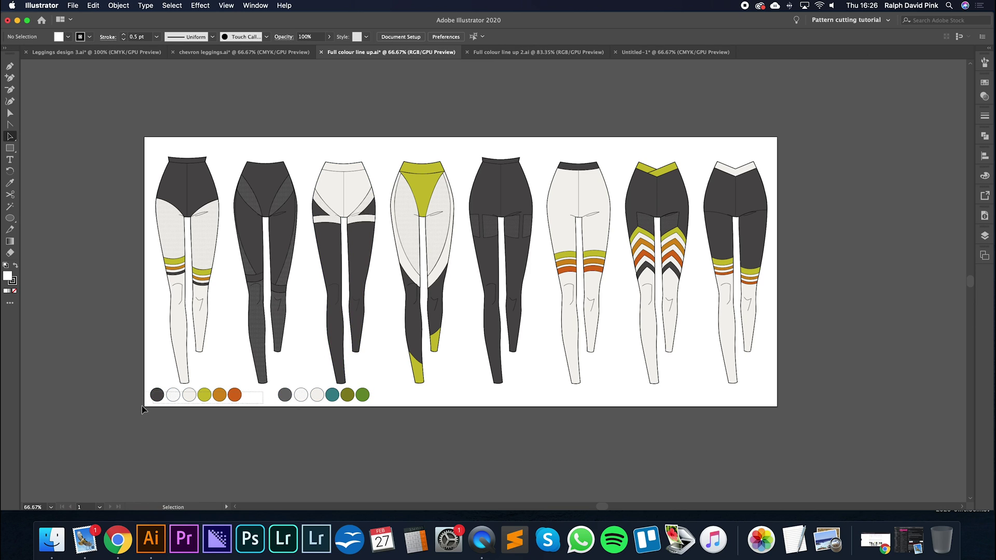
{"action": "left_click_drag", "start_coordinate": [262, 387], "coordinate": [148, 410]}
{"action": "left_click", "coordinate": [203, 52]}
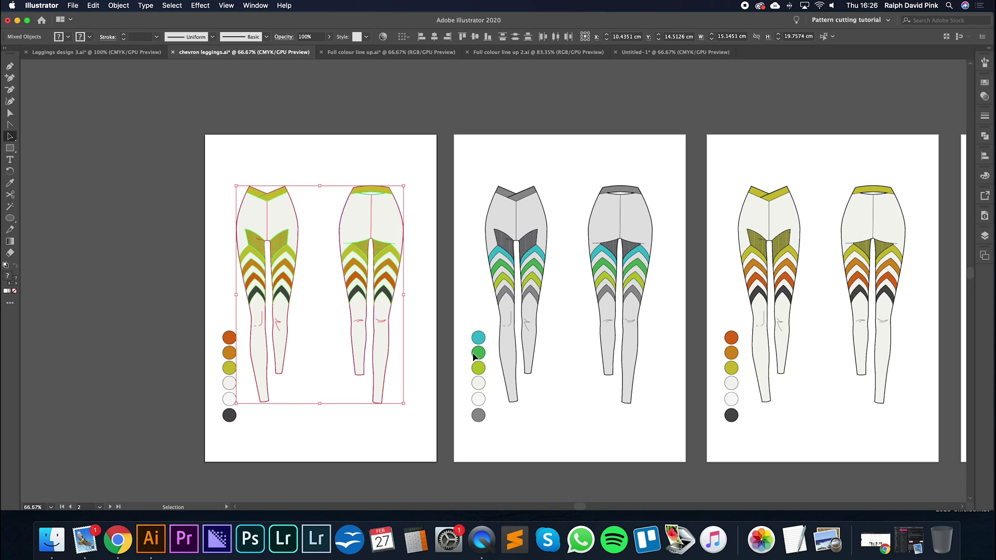
{"action": "left_click_drag", "start_coordinate": [467, 328], "coordinate": [485, 429]}
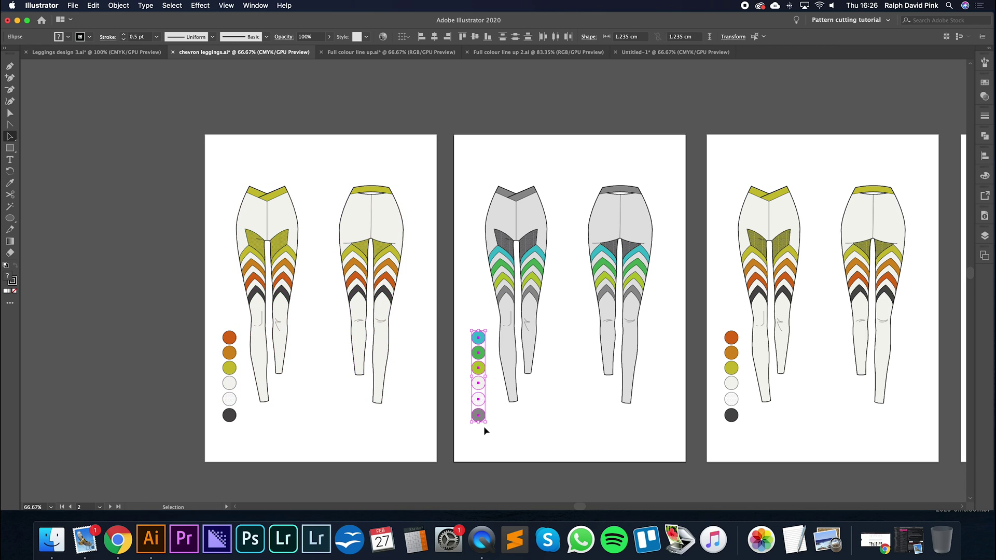
Close Full colour line up 2 and Untitled-1 without saving.
{"action": "left_click", "coordinate": [646, 53]}
{"action": "left_click", "coordinate": [543, 54]}
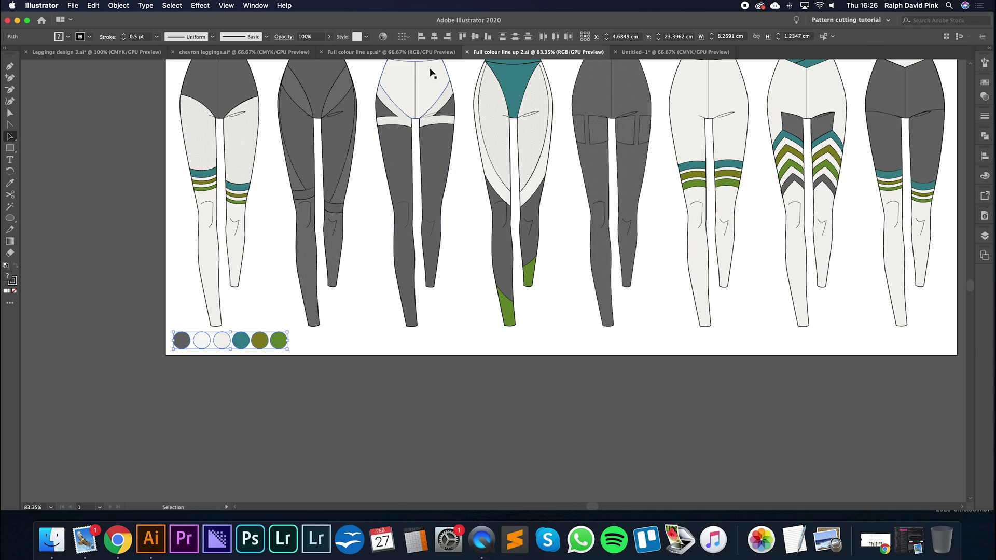
{"action": "left_click", "coordinate": [468, 52]}
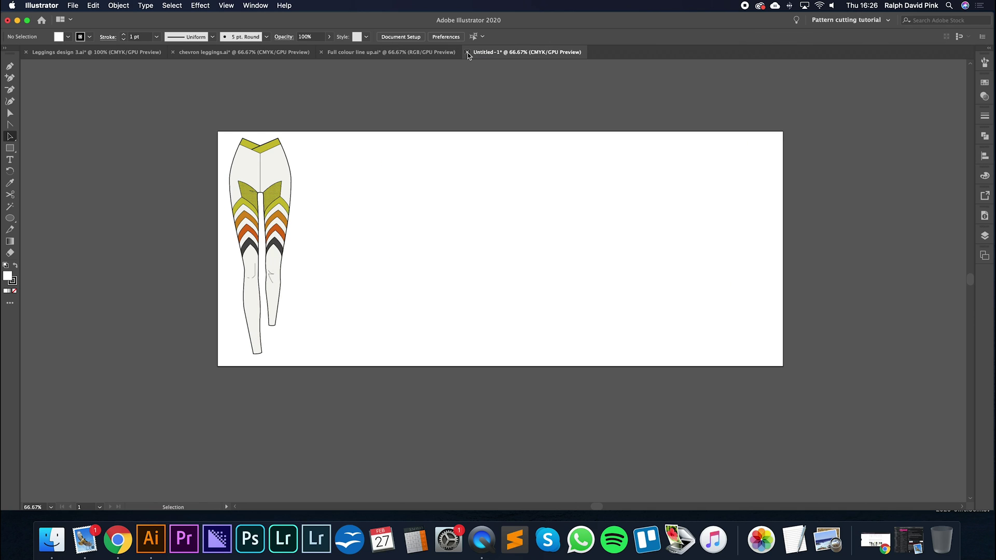
{"action": "left_click", "coordinate": [468, 52]}
{"action": "left_click", "coordinate": [508, 285]}
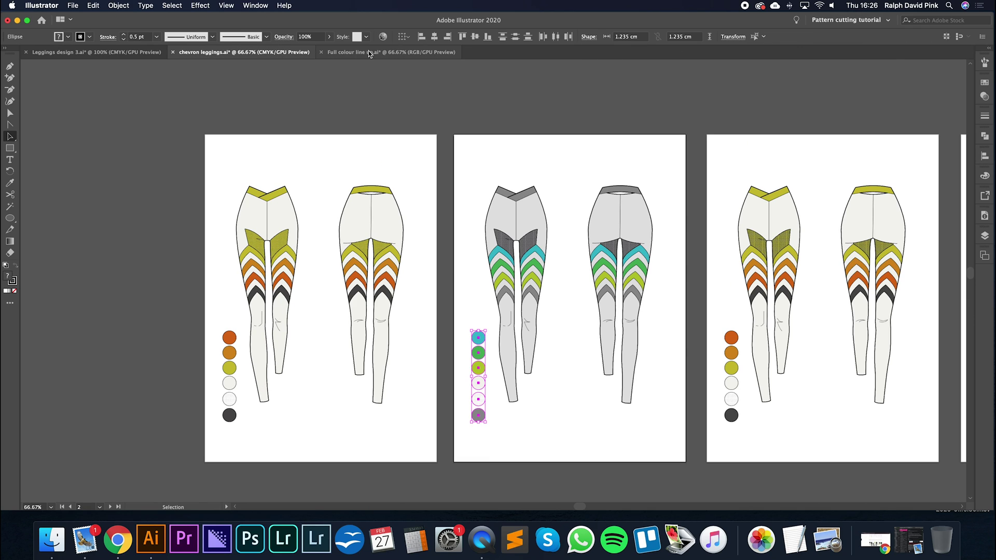
Close the chevron leggings document, answering the save-changes prompt.
{"action": "left_click", "coordinate": [390, 52]}
{"action": "left_click", "coordinate": [254, 51]}
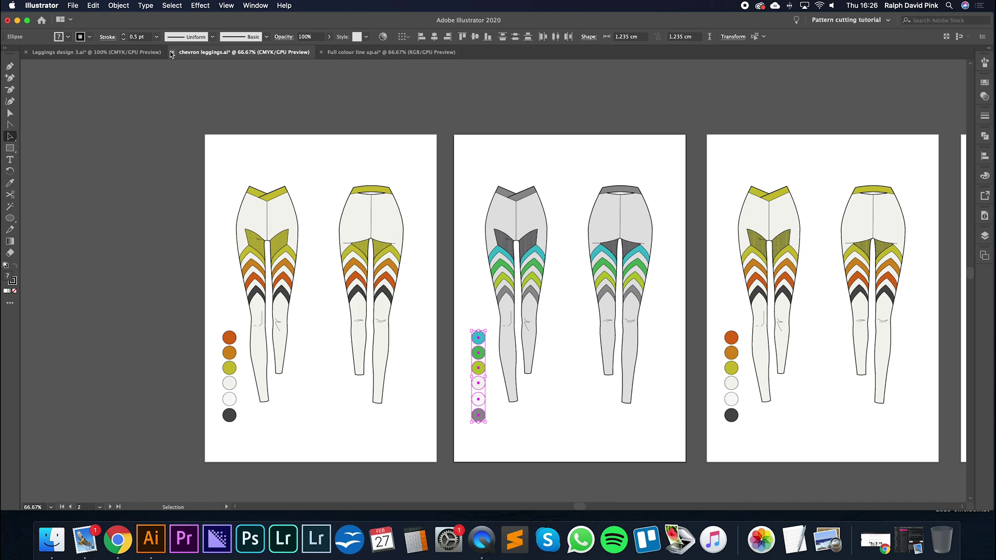
{"action": "left_click", "coordinate": [173, 52]}
{"action": "key", "text": "Escape"}
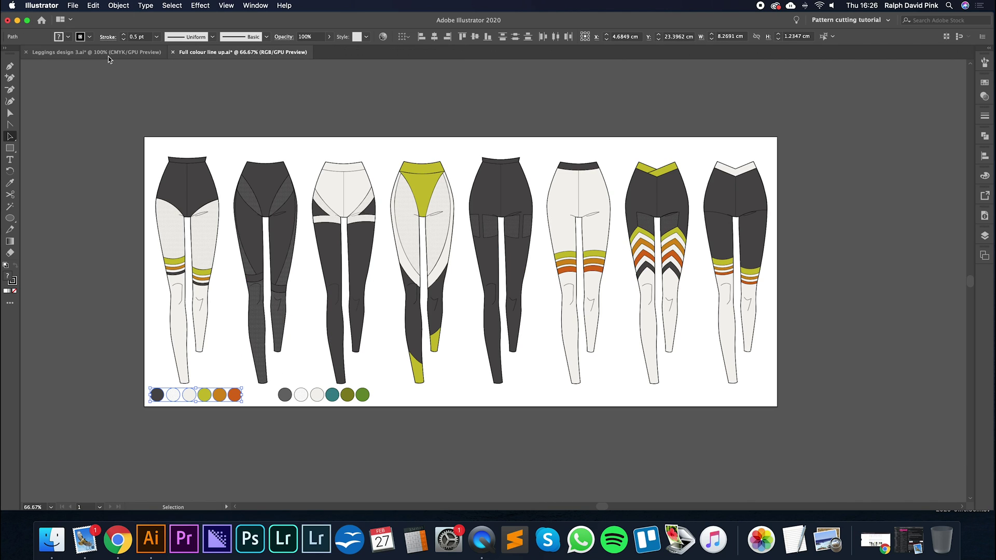
{"action": "left_click", "coordinate": [53, 53]}
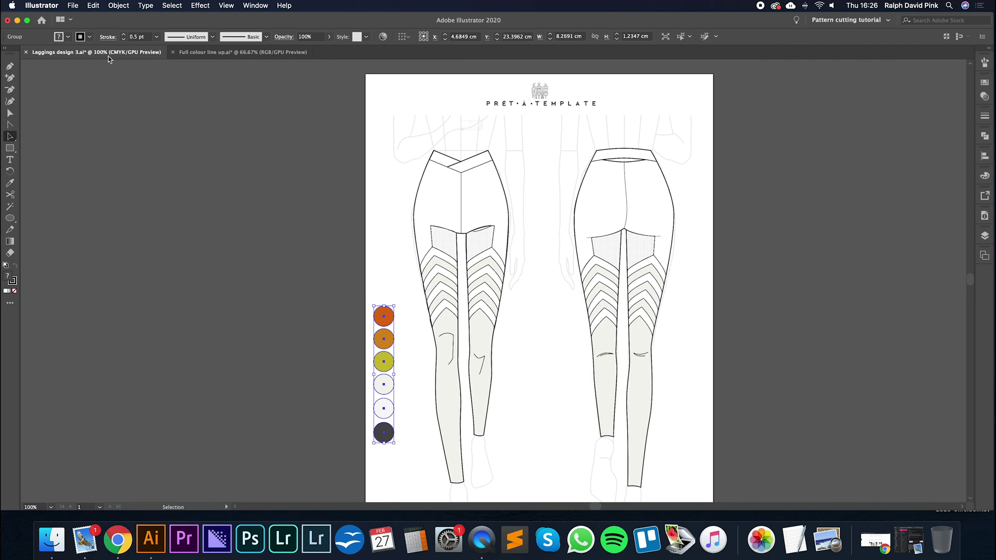
Close Leggings design 3 without saving, then paste the swatch column and rotate it horizontal.
{"action": "left_click", "coordinate": [27, 52]}
{"action": "left_click", "coordinate": [492, 287]}
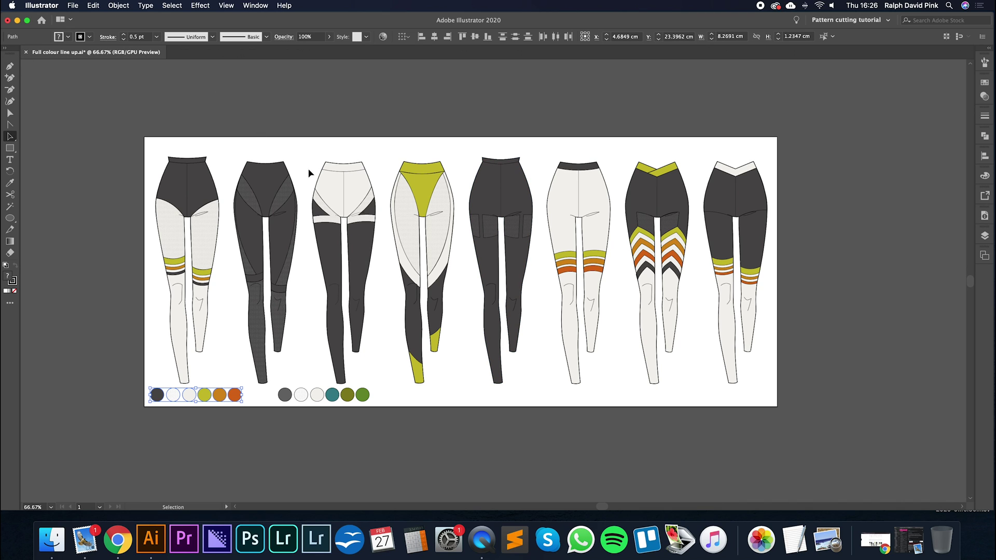
{"action": "left_click", "coordinate": [433, 395]}
{"action": "key", "text": "cmd+v"}
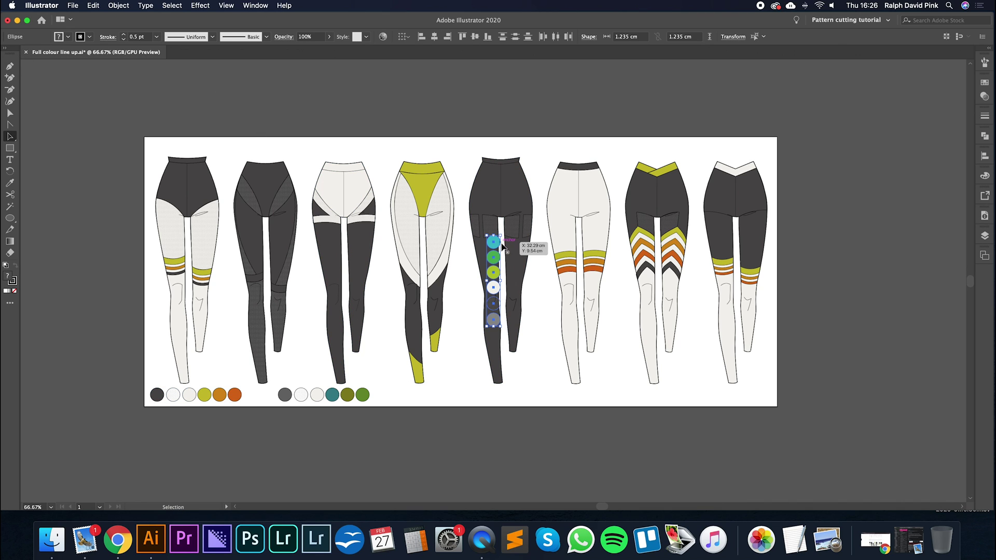
{"action": "left_click_drag", "start_coordinate": [507, 233], "coordinate": [98, 433]}
Lock the swatch rows with Object > Lock > Selection.
{"action": "left_click", "coordinate": [119, 5]}
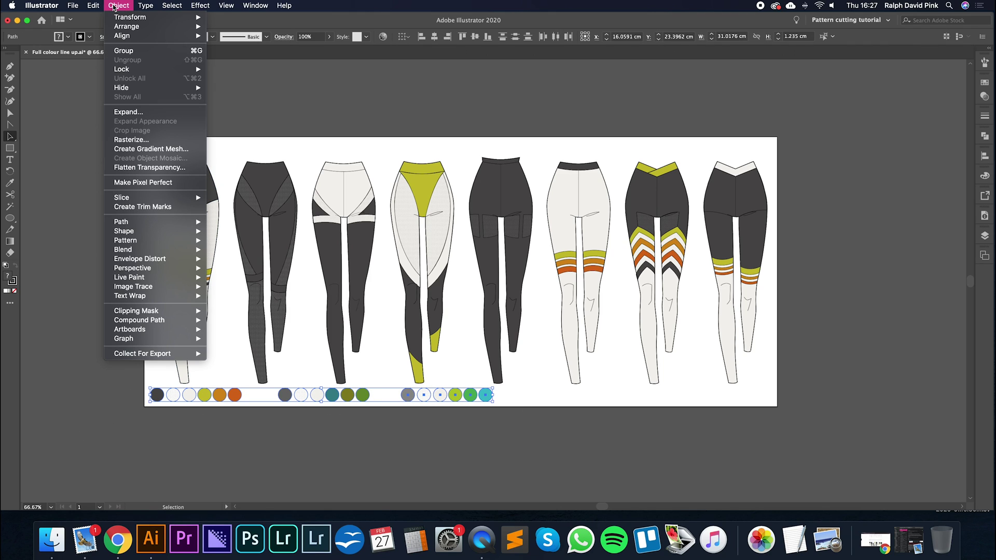
{"action": "mouse_move", "coordinate": [131, 69]}
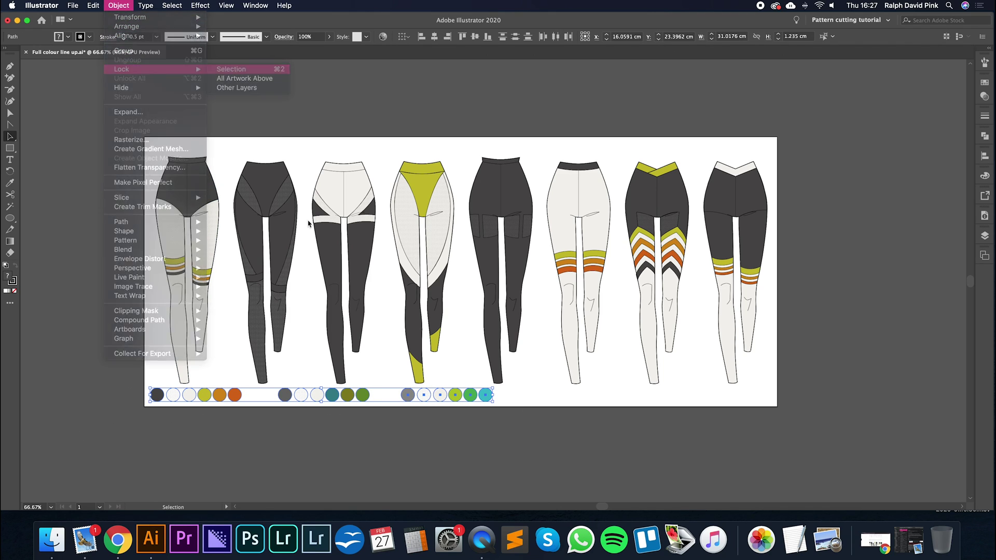
{"action": "left_click", "coordinate": [232, 74]}
{"action": "key", "text": "super+plus"}
Select all the dark-filled leggings shapes with the Magic Wand.
{"action": "left_click_drag", "start_coordinate": [310, 160], "coordinate": [392, 184]}
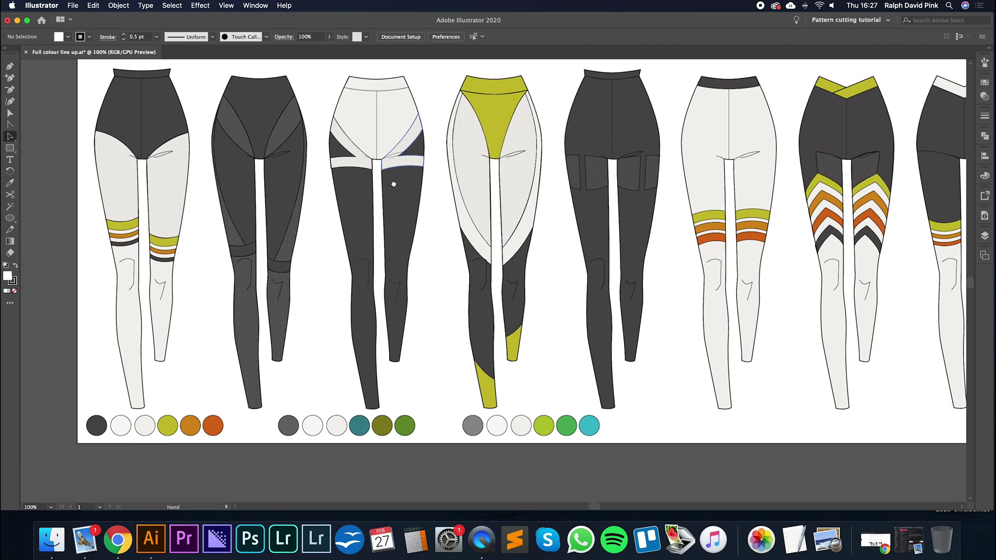
{"action": "key", "text": "super+minus"}
{"action": "key", "text": "y"}
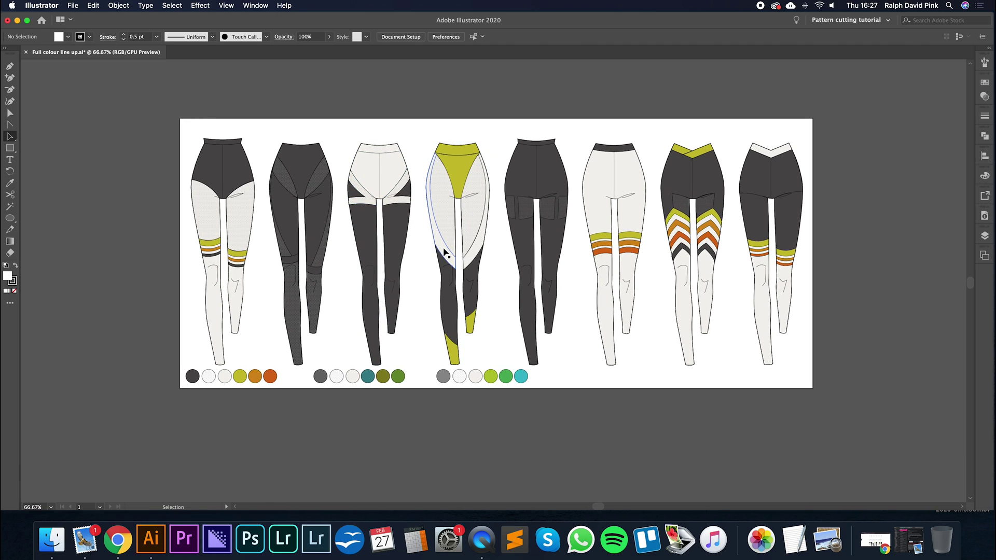
{"action": "left_click", "coordinate": [529, 178]}
{"action": "left_click", "coordinate": [528, 177]}
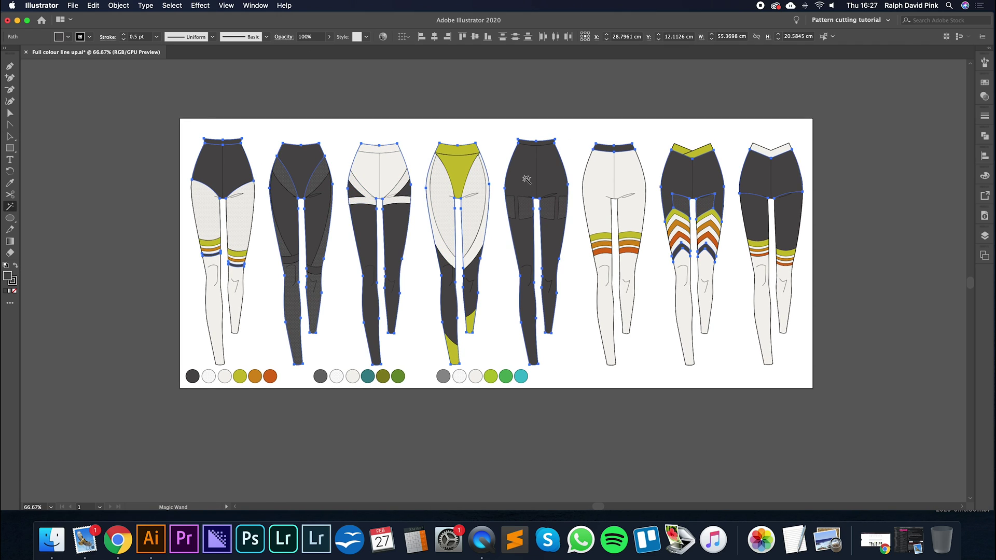
Set the Magic Wand's Fill Color and Stroke Color tolerance to 0.
{"action": "double_click", "coordinate": [11, 208]}
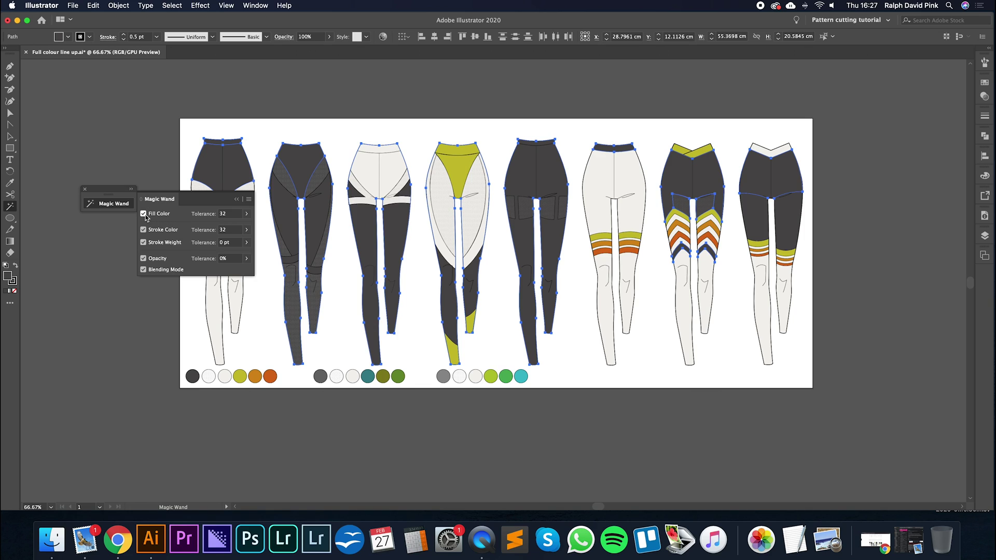
{"action": "left_click", "coordinate": [205, 213]}
{"action": "type", "text": "0"}
{"action": "key", "text": "Tab"}
{"action": "type", "text": "0"}
{"action": "key", "text": "Tab"}
{"action": "key", "text": "Tab"}
{"action": "type", "text": "0"}
{"action": "key", "text": "Return"}
{"action": "left_click", "coordinate": [85, 189]}
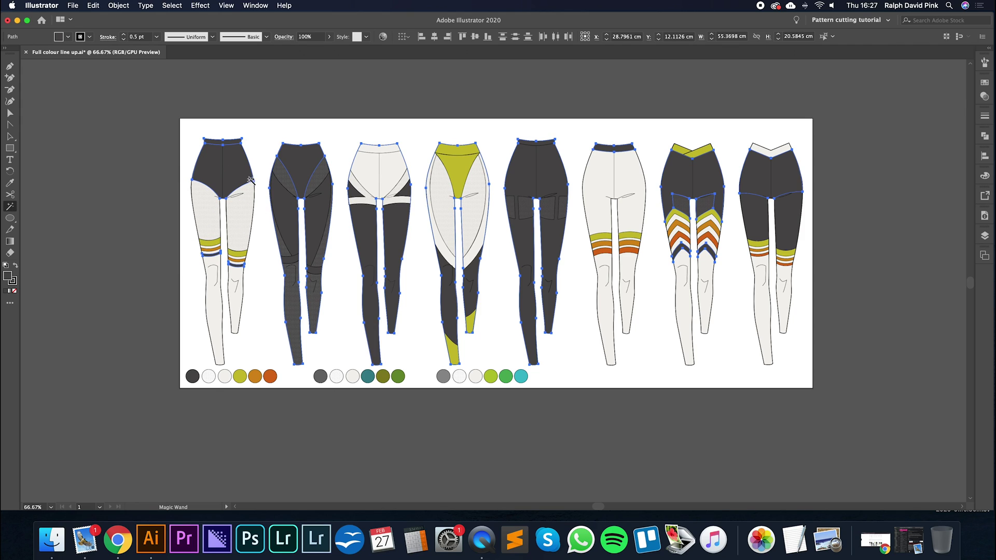
Select the white leggings panels and give them the 0.5 pt outline with the Eyedropper.
{"action": "left_click", "coordinate": [241, 253]}
{"action": "left_click", "coordinate": [241, 254]}
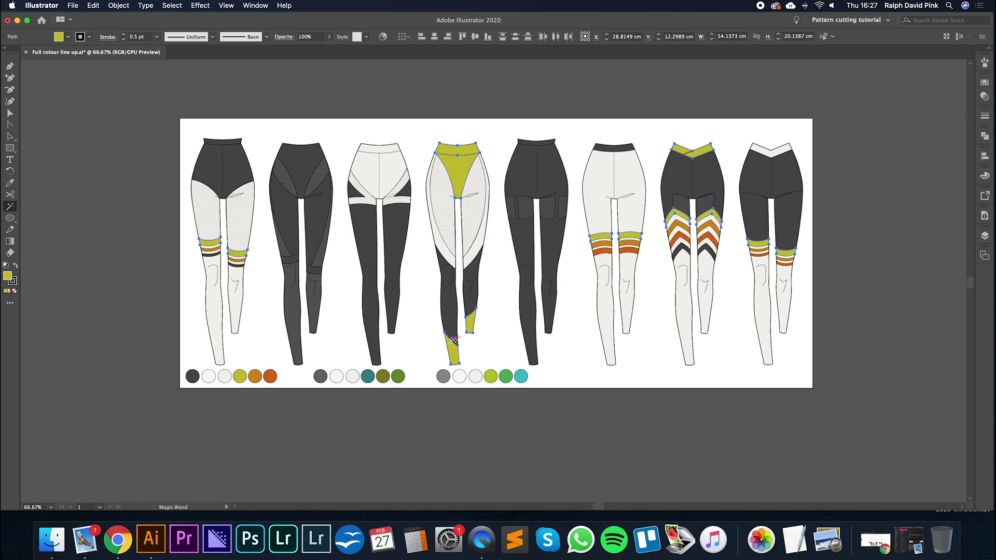
{"action": "left_click", "coordinate": [396, 184]}
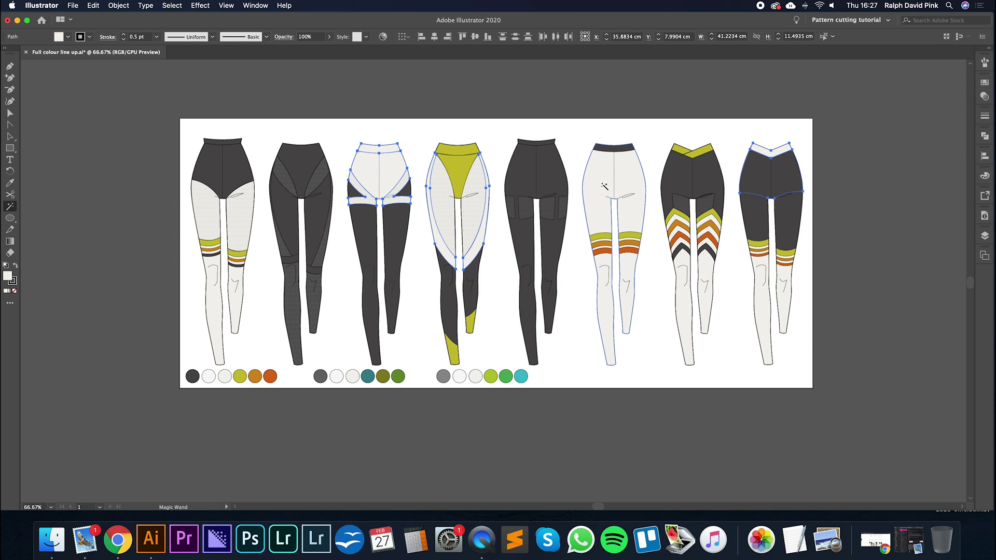
{"action": "left_click", "coordinate": [604, 186]}
{"action": "left_click", "coordinate": [394, 170], "text": "shift"}
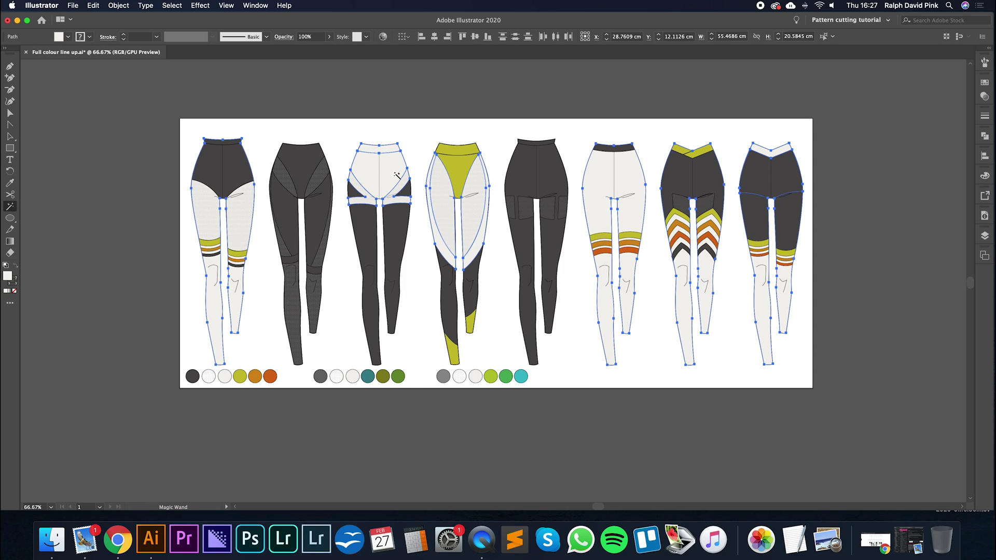
{"action": "key", "text": "i"}
{"action": "left_click", "coordinate": [369, 166]}
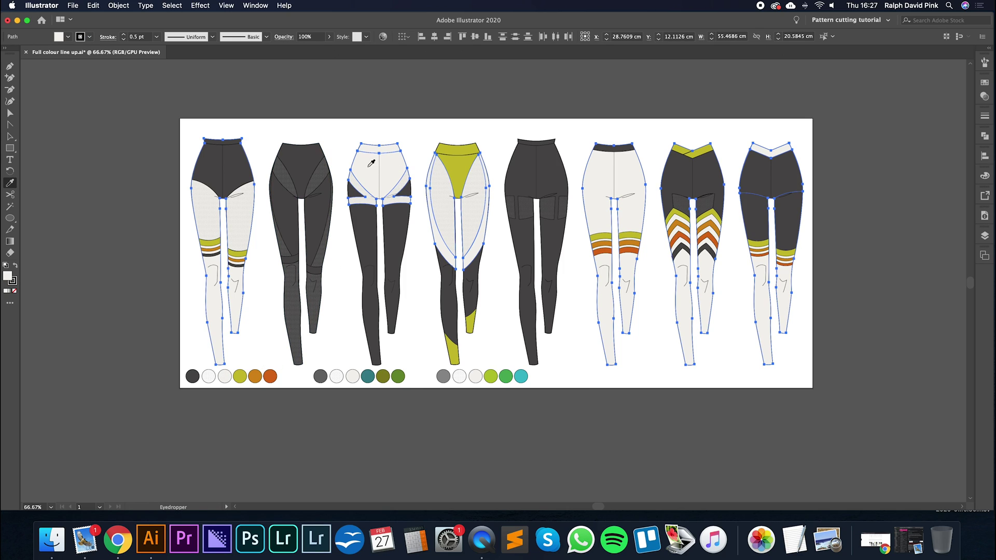
Magic Wand-select the dark grey shapes, then deselect them.
{"action": "key", "text": "y"}
{"action": "left_click", "coordinate": [302, 161]}
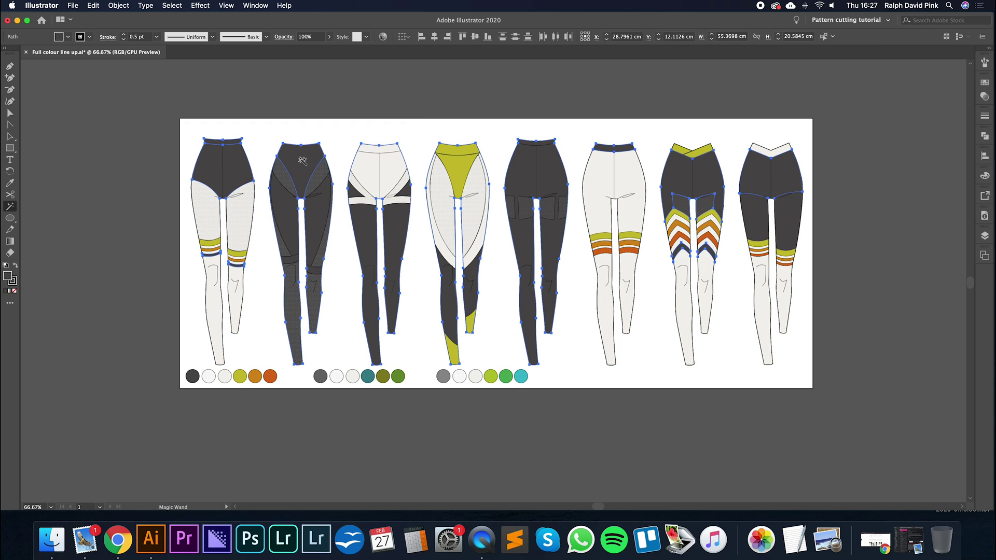
{"action": "key", "text": "super+shift+a"}
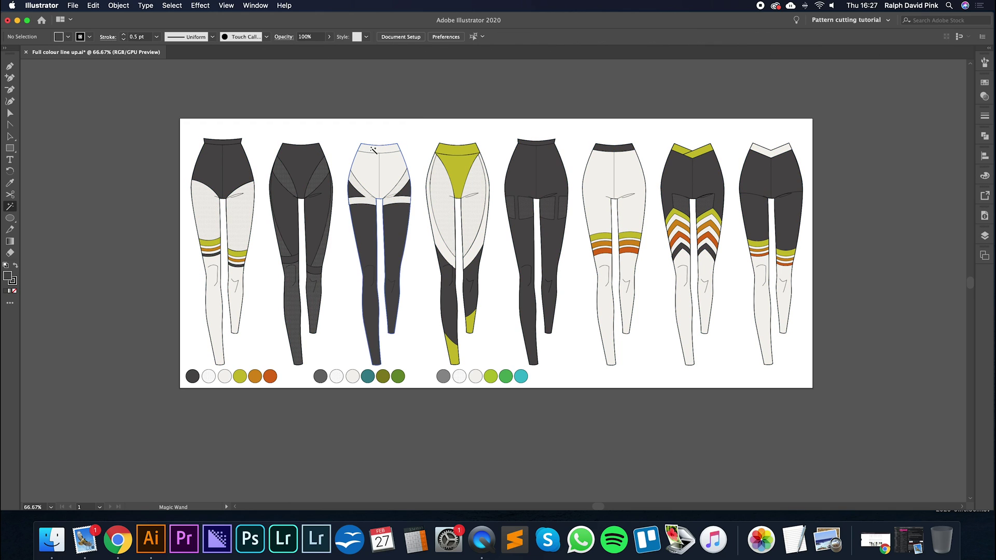
Select the accent panels and turn them teal from the palette swatch.
{"action": "double_click", "coordinate": [10, 208]}
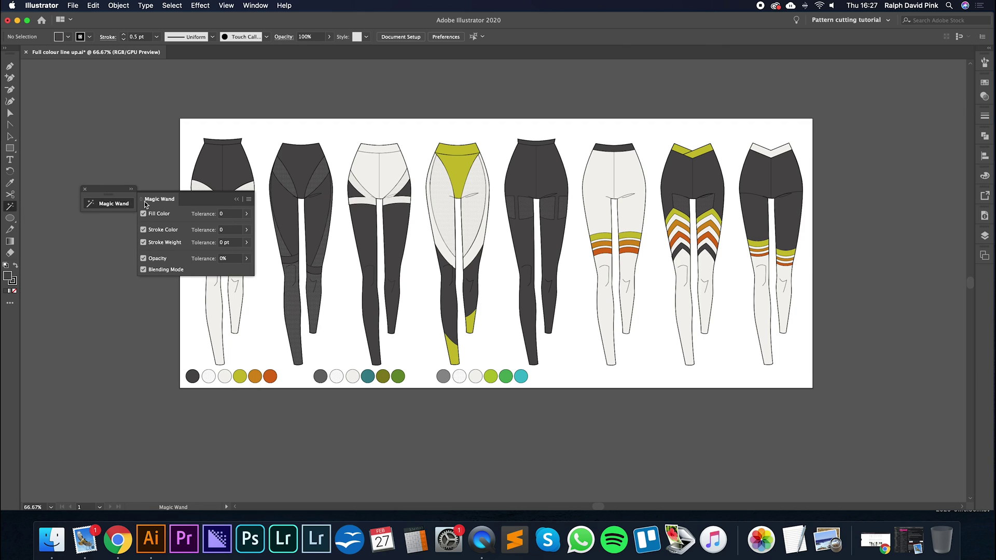
{"action": "left_click", "coordinate": [86, 191]}
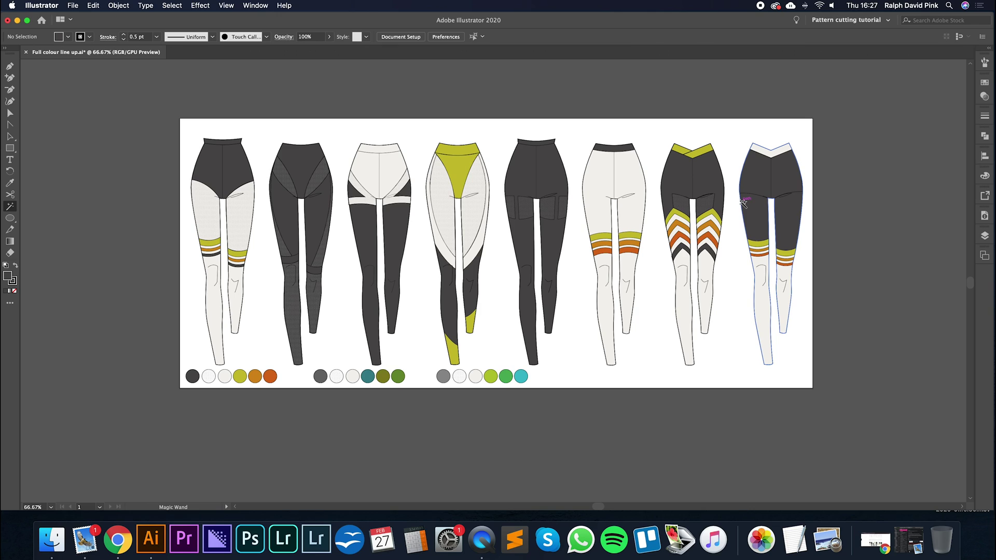
{"action": "left_click", "coordinate": [463, 168]}
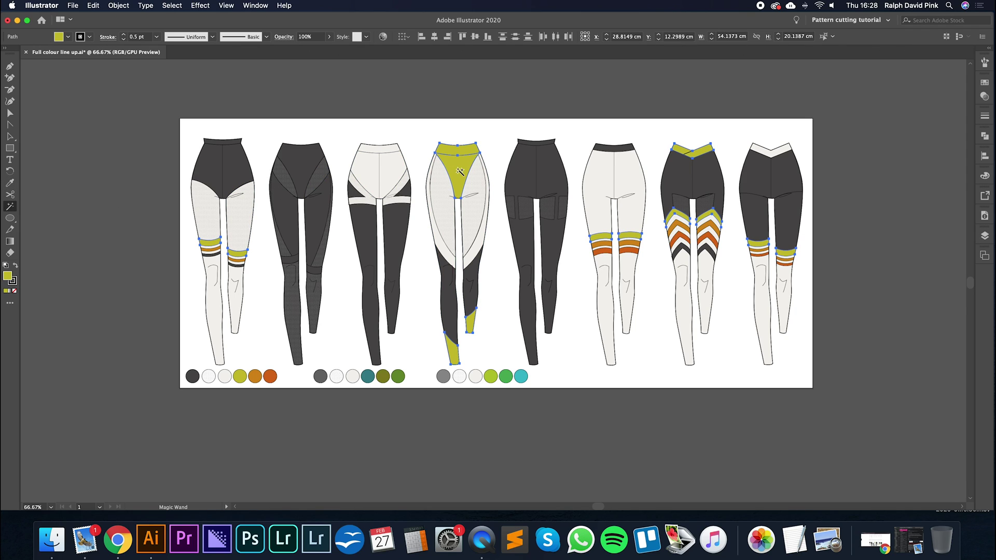
{"action": "left_click", "coordinate": [10, 185]}
{"action": "left_click", "coordinate": [522, 376]}
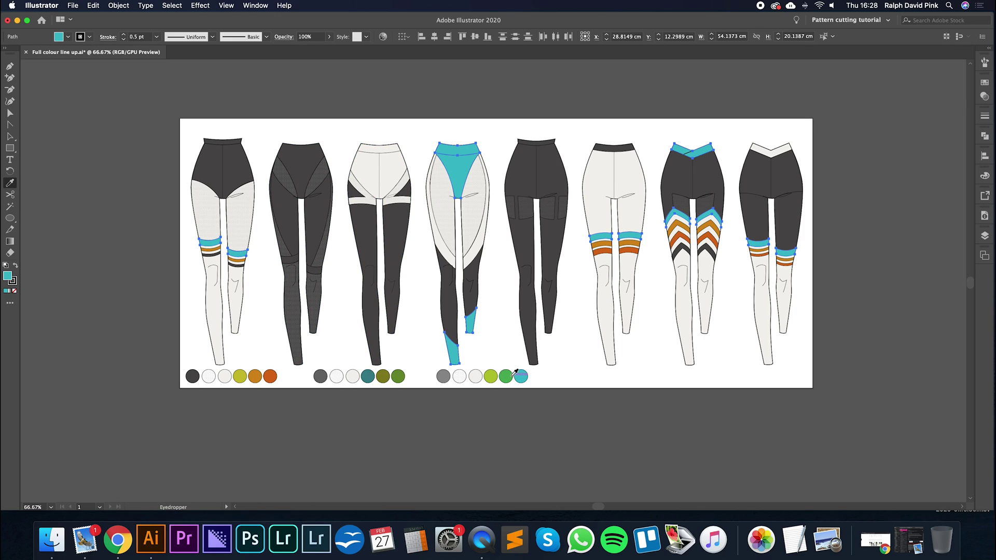
{"action": "left_click", "coordinate": [506, 376]}
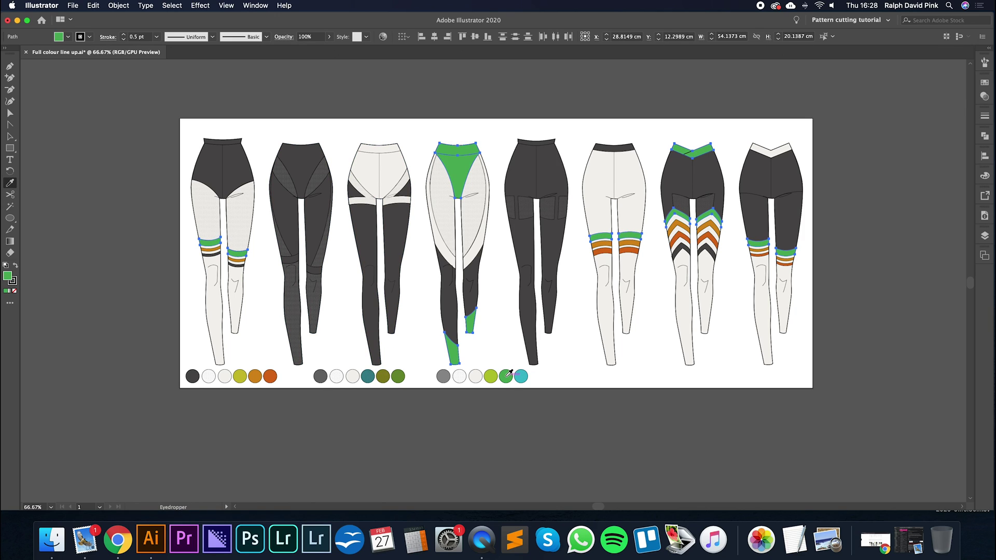
{"action": "left_click", "coordinate": [368, 375]}
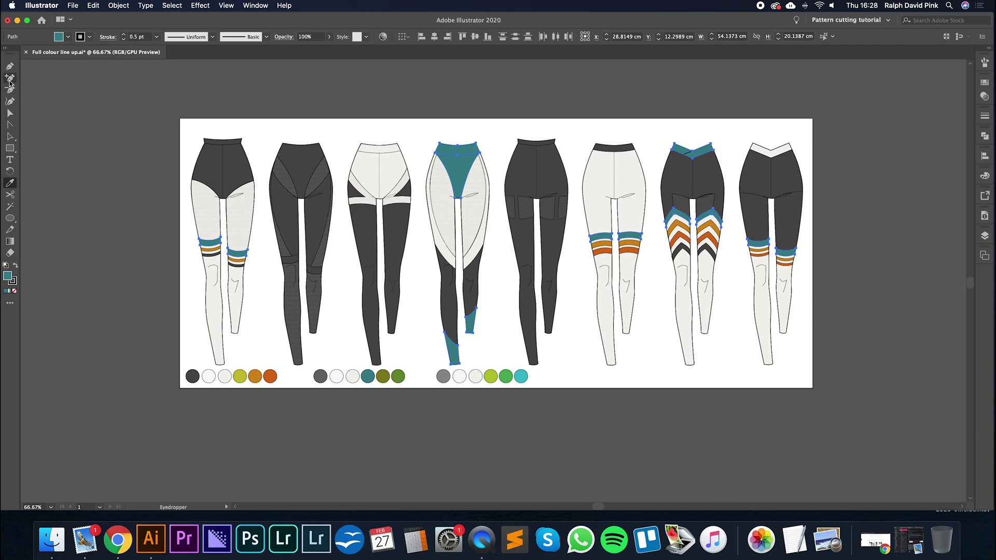
Turn the orange stripes yellow-green, then Magic Wand-select the dark grey shapes.
{"action": "left_click", "coordinate": [10, 208]}
{"action": "left_click", "coordinate": [238, 258]}
{"action": "left_click", "coordinate": [10, 183]}
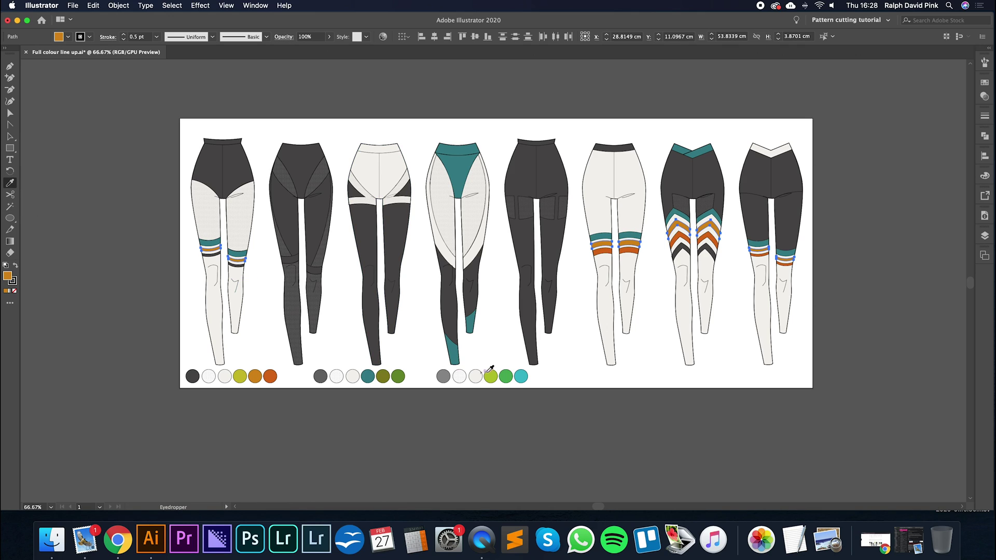
{"action": "left_click", "coordinate": [242, 374]}
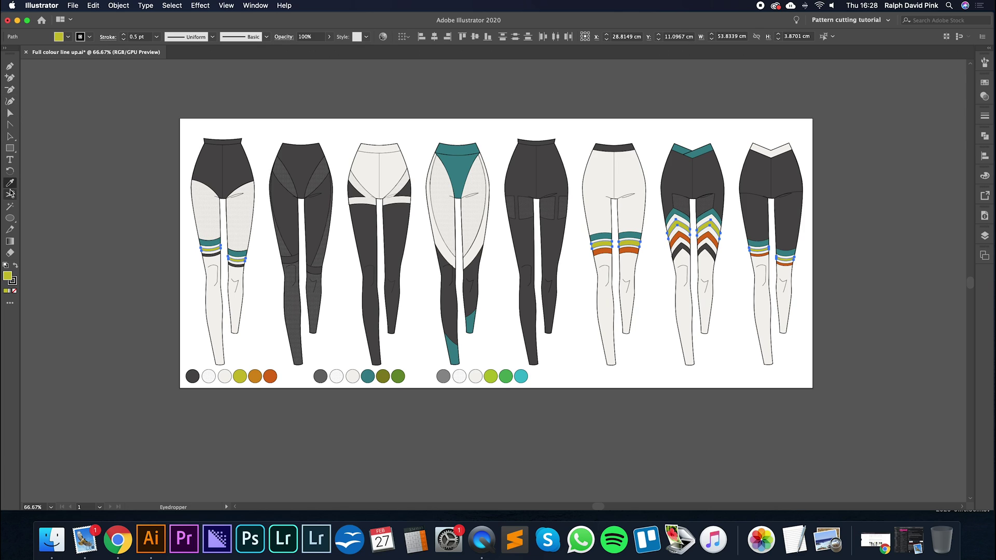
{"action": "left_click", "coordinate": [10, 206]}
{"action": "left_click", "coordinate": [212, 254]}
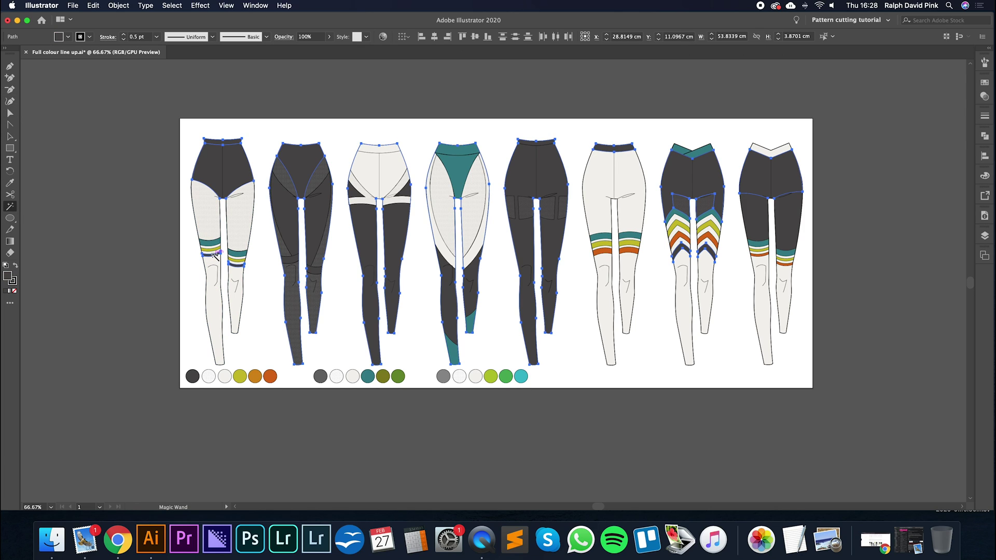
Change the selected dark grey fill to #a3a3a3.
{"action": "double_click", "coordinate": [7, 275]}
{"action": "left_click_drag", "start_coordinate": [57, 193], "coordinate": [54, 168]}
{"action": "left_click", "coordinate": [274, 128]}
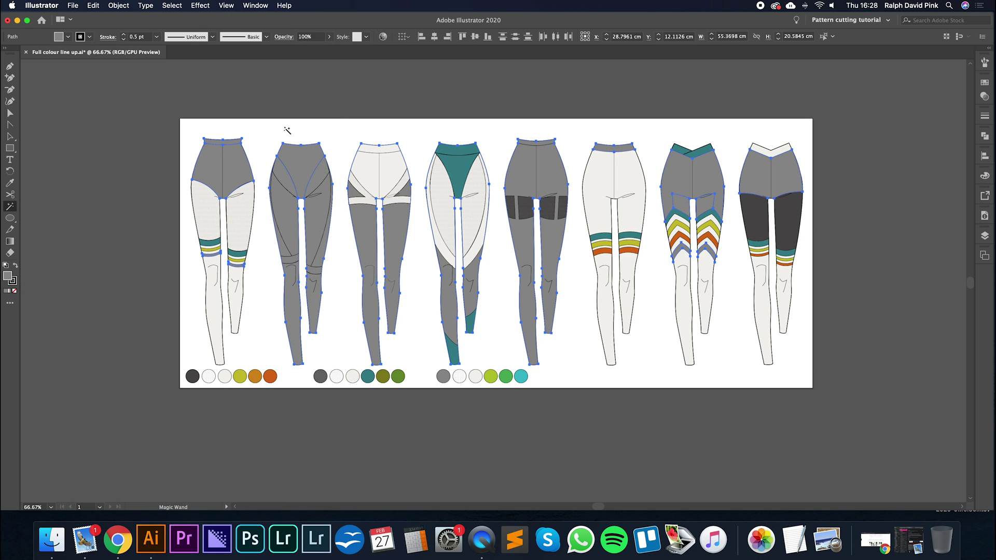
{"action": "left_click", "coordinate": [10, 136]}
{"action": "left_click", "coordinate": [176, 206]}
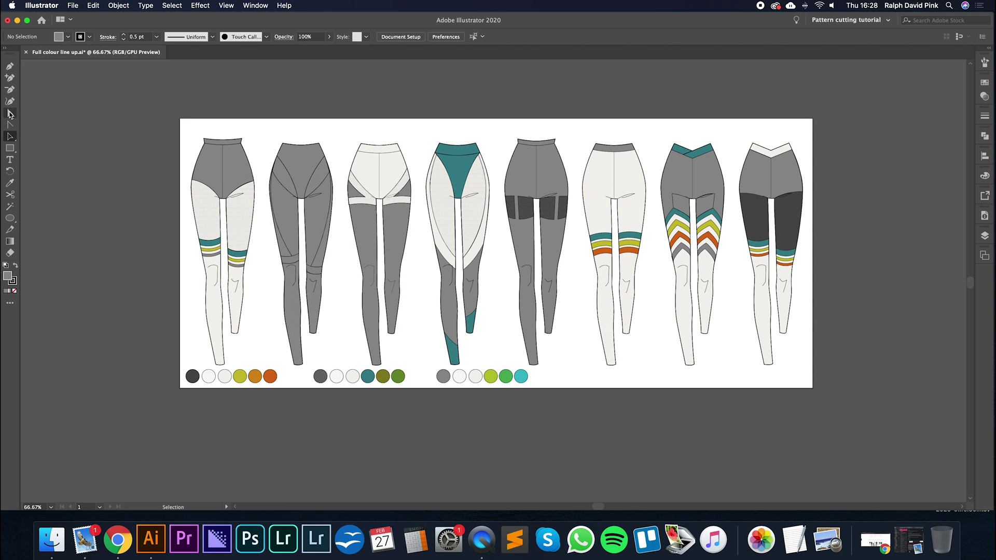
Select the remaining orange stripes and make them green from the palette.
{"action": "left_click", "coordinate": [10, 206]}
{"action": "left_click", "coordinate": [628, 251]}
{"action": "left_click", "coordinate": [10, 183]}
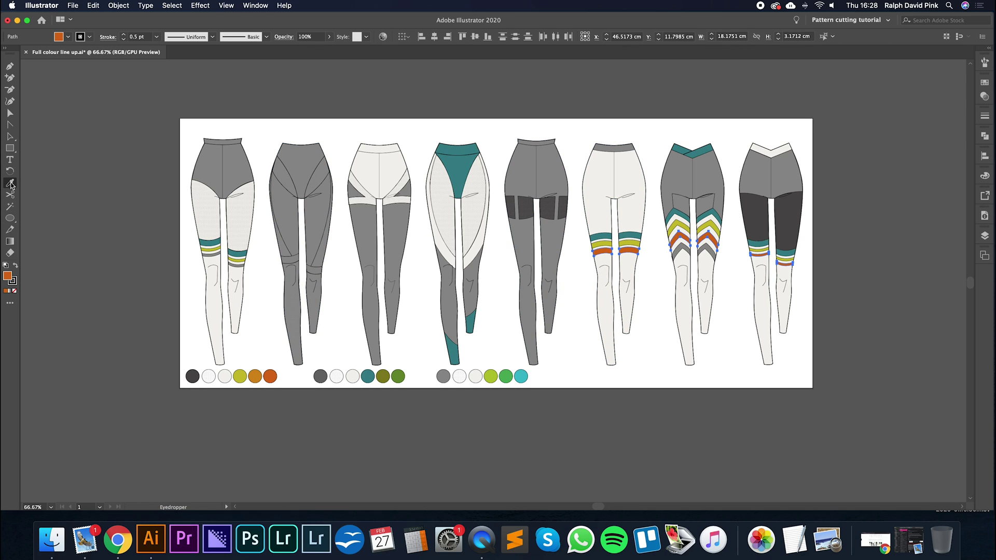
{"action": "left_click", "coordinate": [401, 374]}
Fill the second leggings' side panels off-white from the palette swatch.
{"action": "left_click", "coordinate": [10, 136]}
{"action": "left_click", "coordinate": [96, 163]}
{"action": "left_click", "coordinate": [315, 175]}
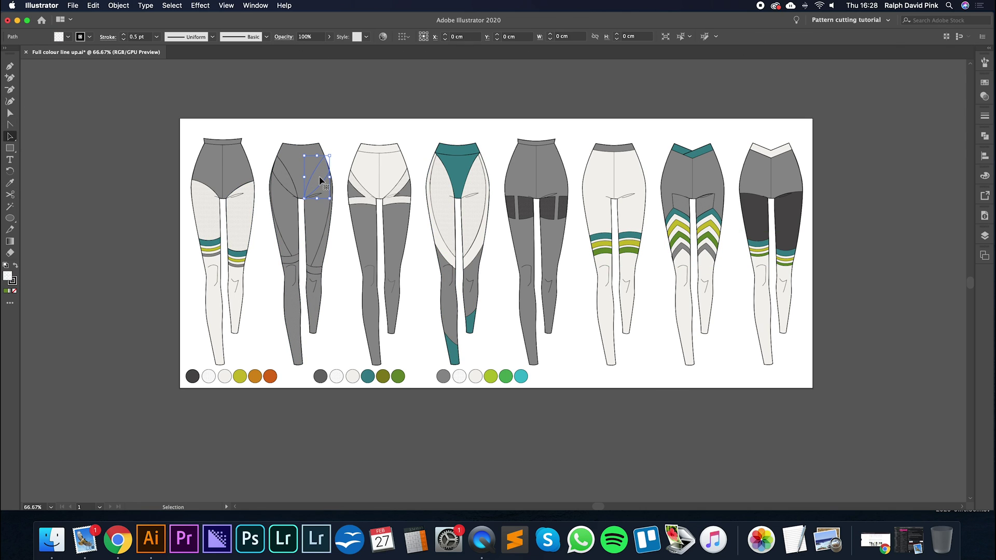
{"action": "left_click", "coordinate": [281, 184], "text": "shift"}
{"action": "left_click", "coordinate": [285, 251], "text": "shift"}
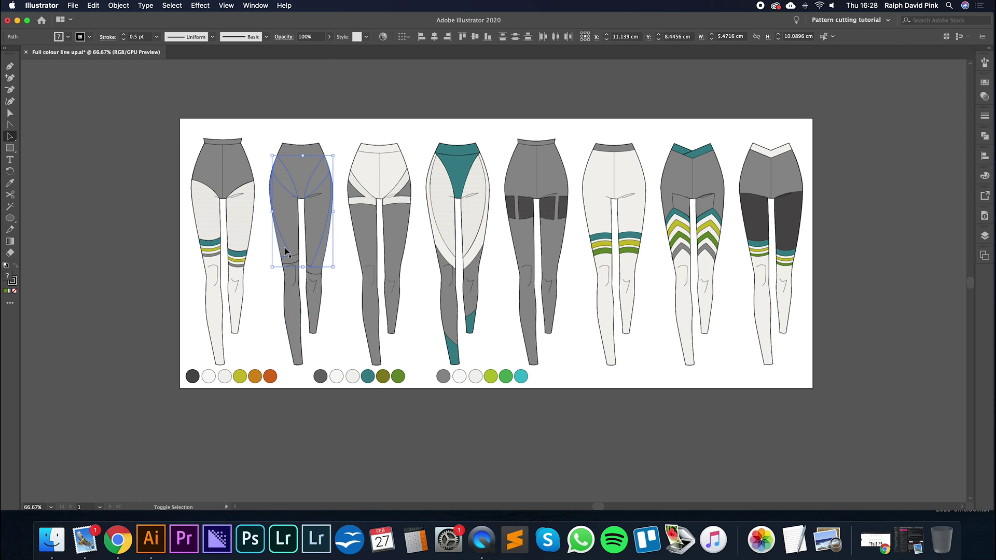
{"action": "left_click", "coordinate": [285, 251], "text": "shift"}
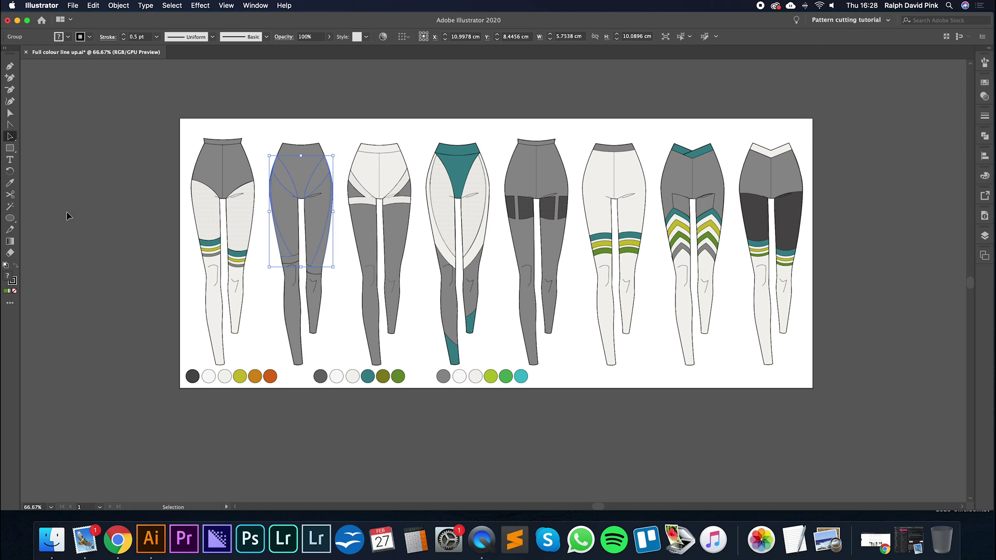
{"action": "left_click", "coordinate": [9, 182]}
{"action": "left_click", "coordinate": [209, 377]}
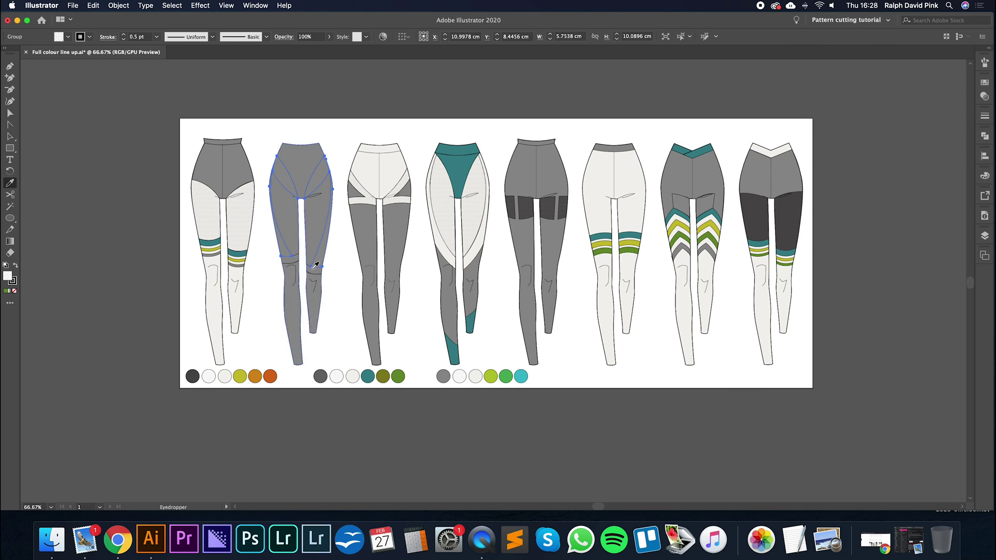
{"action": "left_click", "coordinate": [368, 377]}
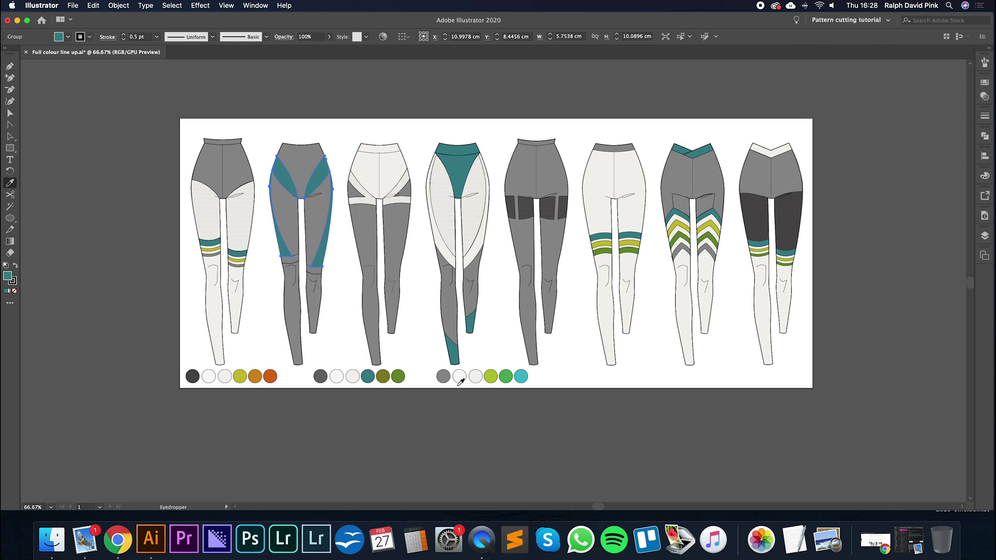
{"action": "left_click", "coordinate": [476, 376]}
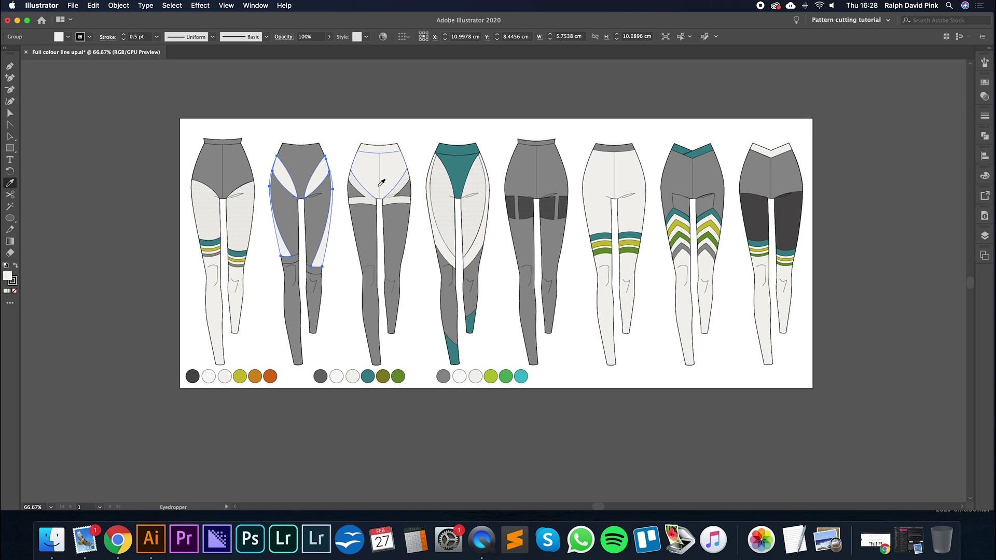
Make the third leggings' upper panel teal, sampled from the fourth leggings.
{"action": "key", "text": "v"}
{"action": "left_click", "coordinate": [387, 170]}
{"action": "key", "text": "i"}
{"action": "left_click", "coordinate": [458, 160]}
{"action": "key", "text": "v"}
{"action": "left_click", "coordinate": [428, 147]}
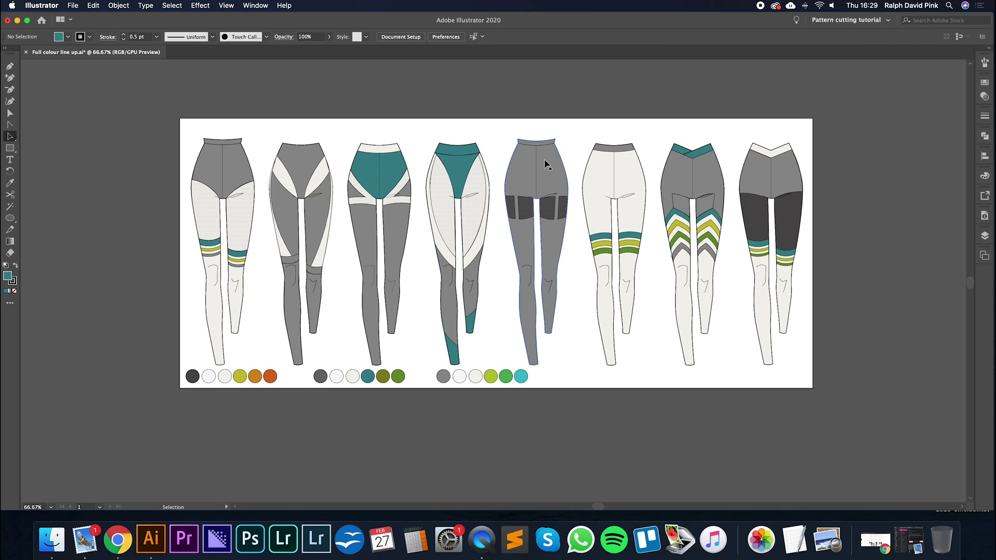
Make the second leggings' upper panel teal, sampled from the third leggings.
{"action": "key", "text": "y"}
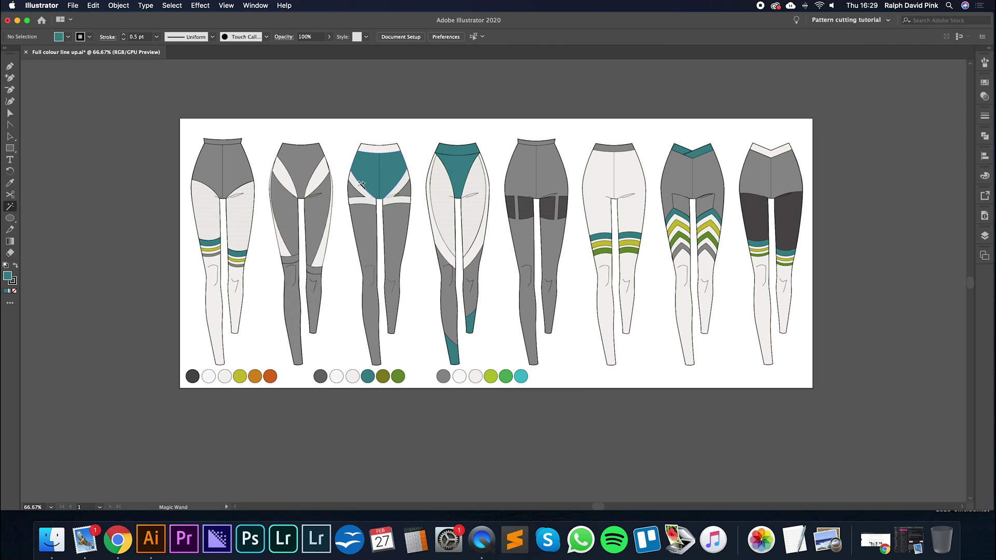
{"action": "key", "text": "v"}
{"action": "left_click", "coordinate": [304, 167]}
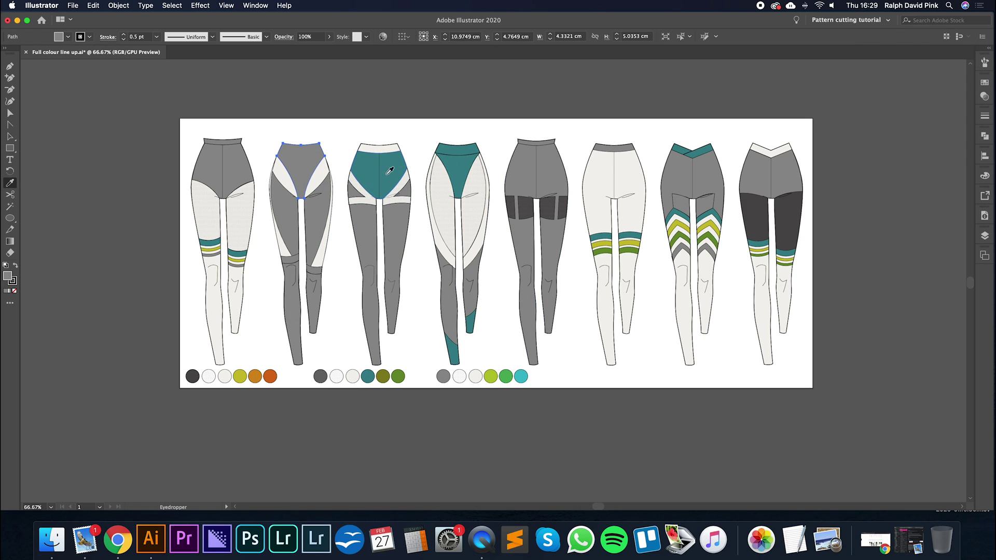
{"action": "key", "text": "i"}
{"action": "left_click", "coordinate": [365, 175]}
{"action": "key", "text": "v"}
{"action": "left_click", "coordinate": [337, 158]}
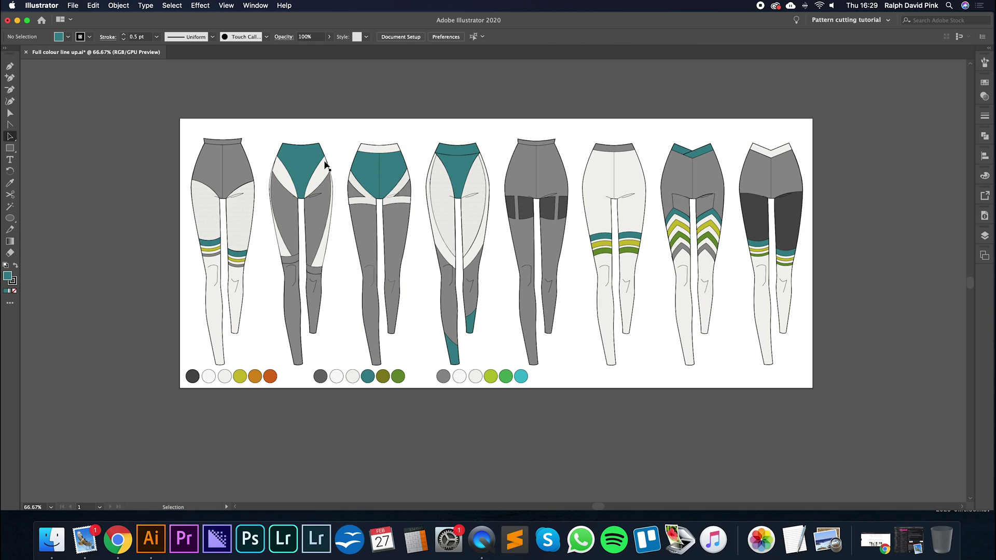
{"action": "left_click", "coordinate": [9, 206]}
Turn every teal hip yoke, front panel and knee band lime using Magic Wand and the yellow-green swatch.
{"action": "left_click", "coordinate": [310, 185]}
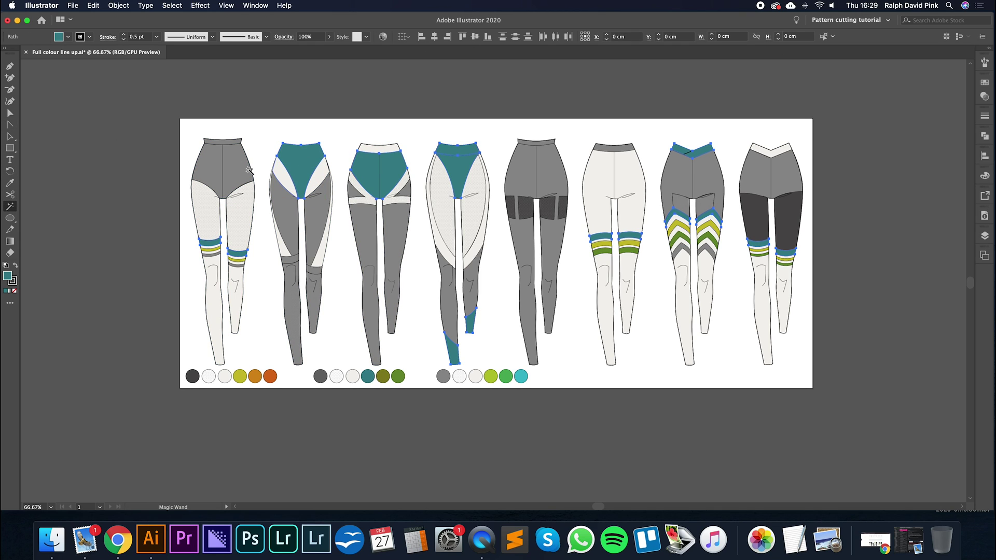
{"action": "key", "text": "i"}
{"action": "left_click", "coordinate": [241, 375]}
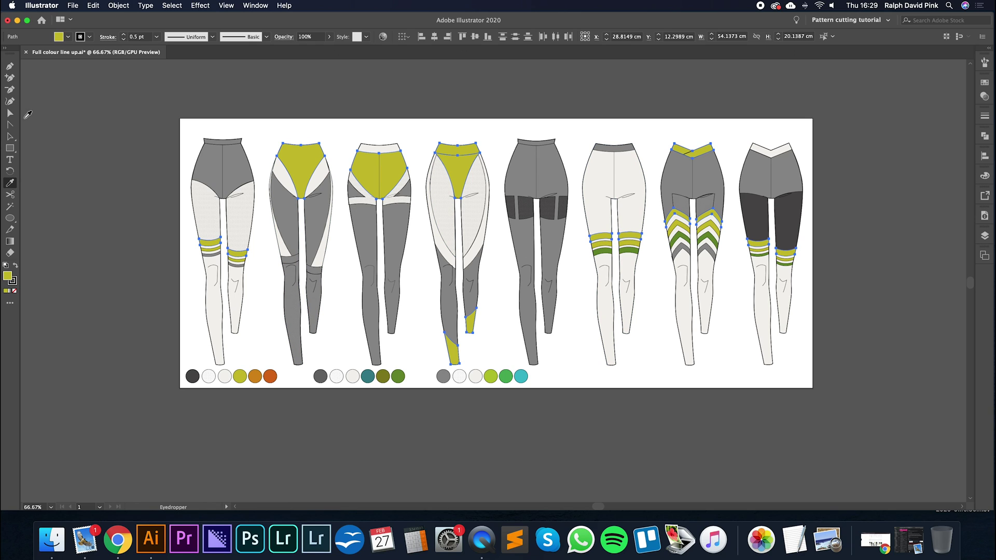
{"action": "left_click", "coordinate": [9, 113]}
{"action": "key", "text": "super+shift+a"}
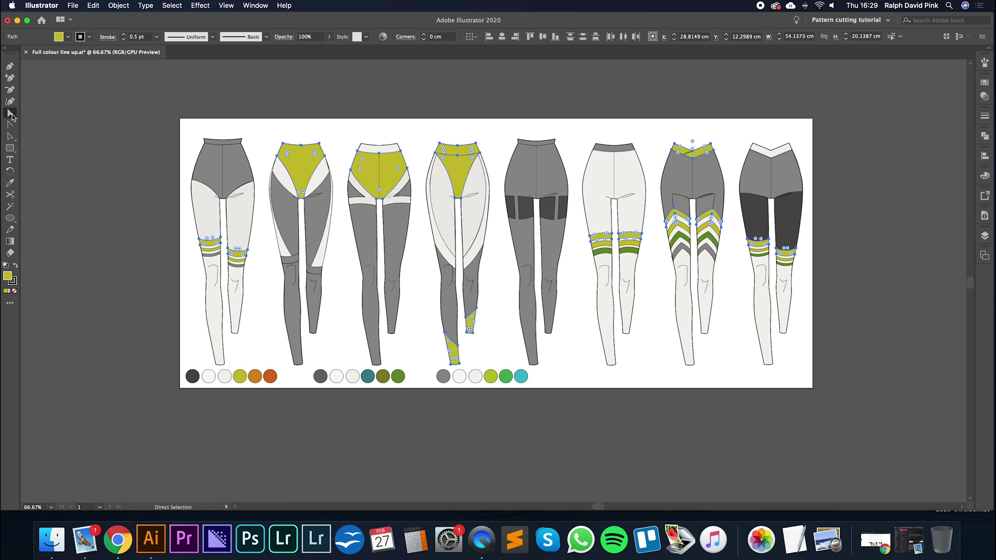
{"action": "left_click", "coordinate": [682, 228]}
Select the thigh bands and chevrons on the sixth to eighth leggings, plus the fourth leggings' ankle panels.
{"action": "key", "text": "a"}
{"action": "left_click", "coordinate": [633, 246]}
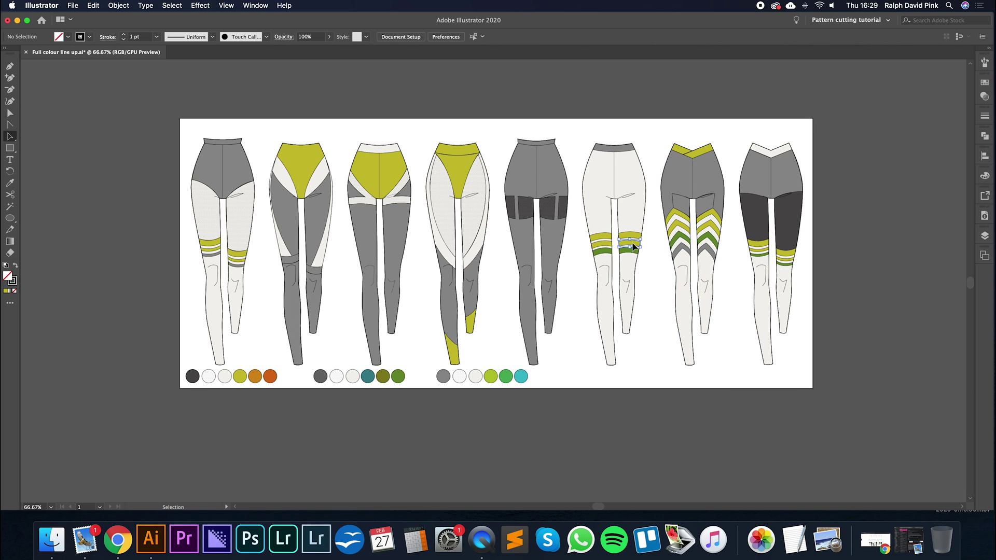
{"action": "left_click", "coordinate": [602, 240], "text": "shift"}
{"action": "left_click", "coordinate": [680, 231], "text": "shift"}
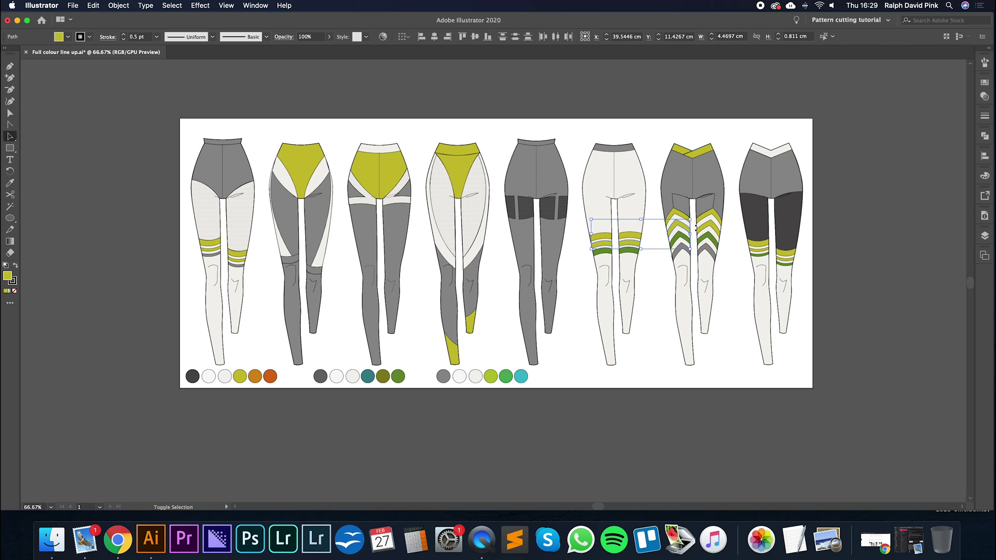
{"action": "left_click", "coordinate": [708, 230], "text": "shift"}
{"action": "left_click", "coordinate": [757, 248], "text": "shift"}
{"action": "left_click", "coordinate": [786, 260], "text": "shift"}
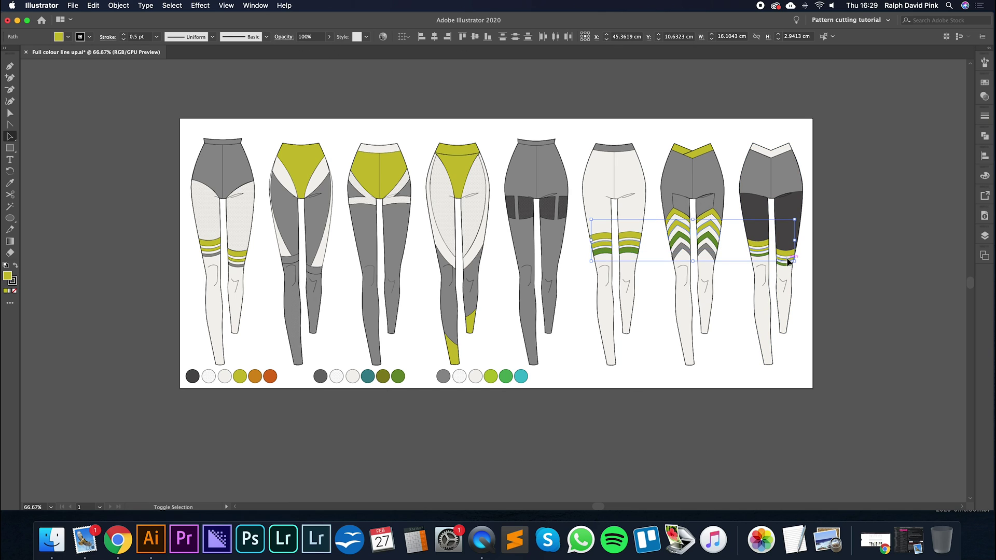
{"action": "left_click", "coordinate": [448, 349], "text": "shift"}
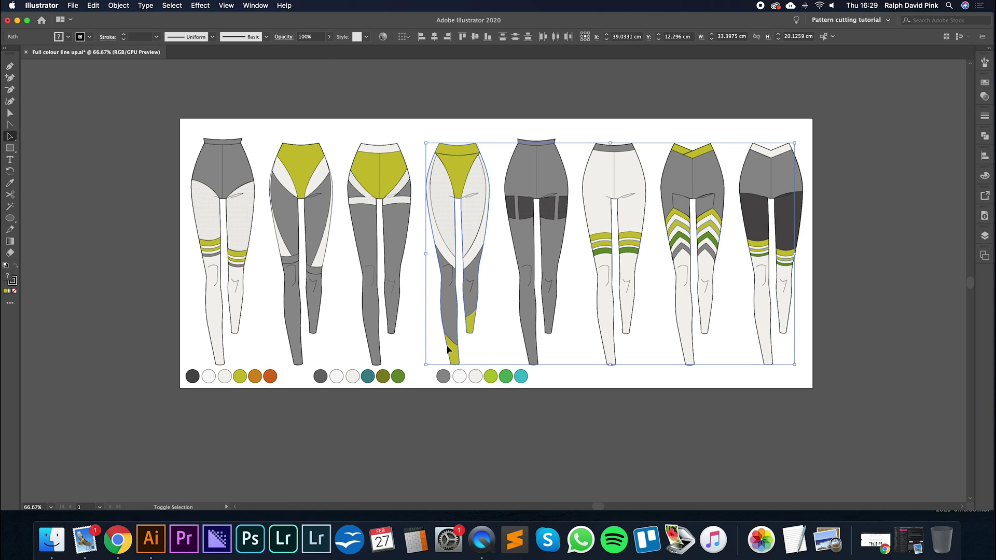
Fill the selected bands, chevrons and ankle panels with the dark-teal swatch via the Eyedropper.
{"action": "key", "text": "i"}
{"action": "left_click", "coordinate": [453, 355]}
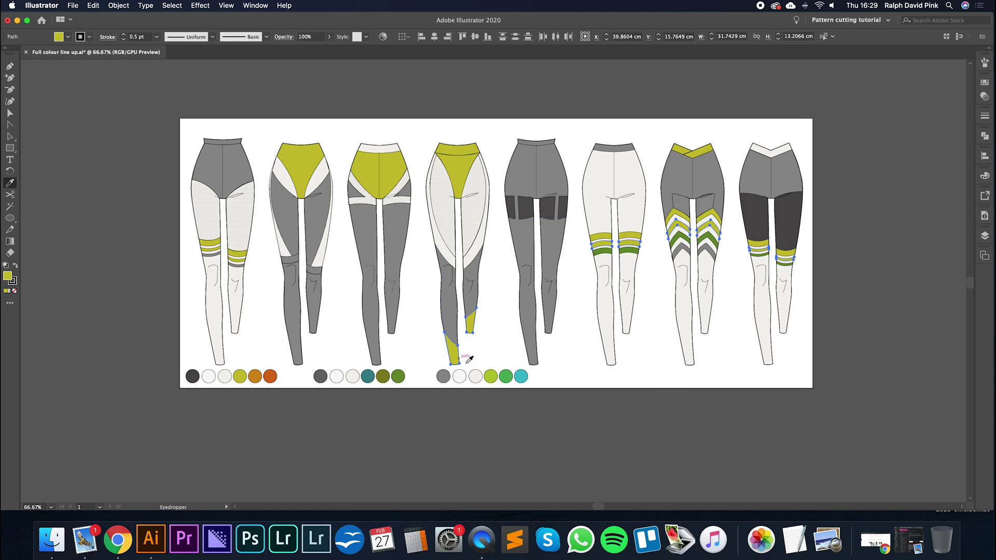
{"action": "left_click", "coordinate": [521, 375]}
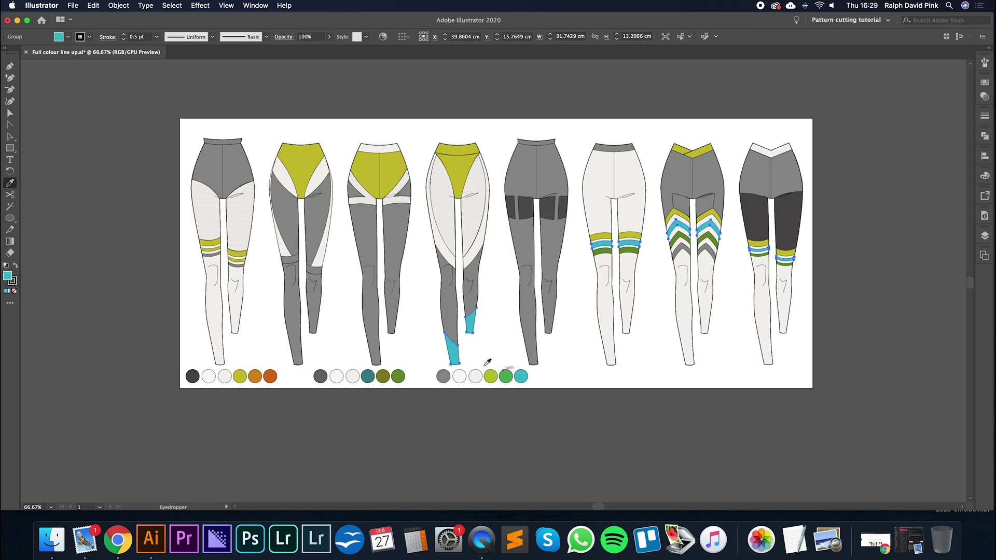
{"action": "left_click", "coordinate": [367, 375]}
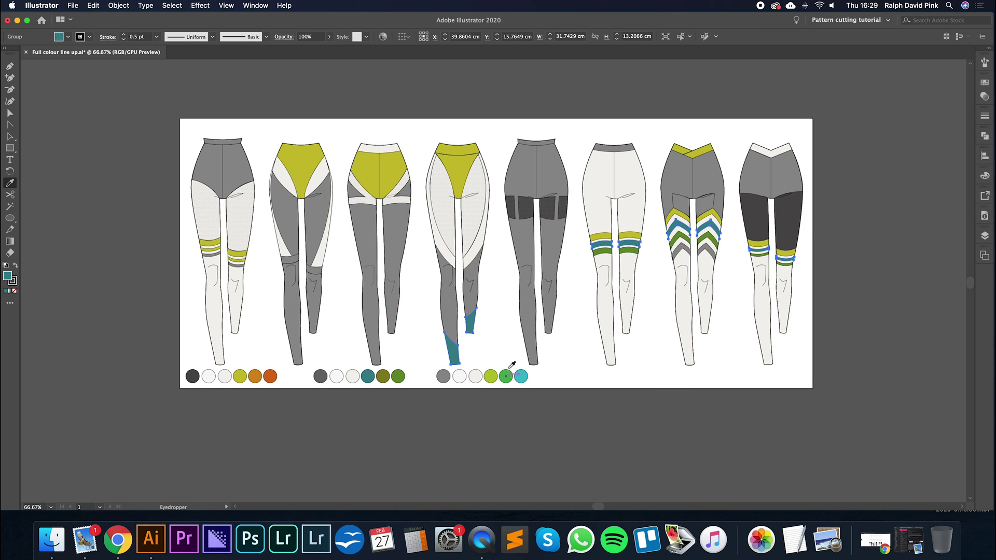
{"action": "key", "text": "v"}
{"action": "left_click", "coordinate": [497, 324]}
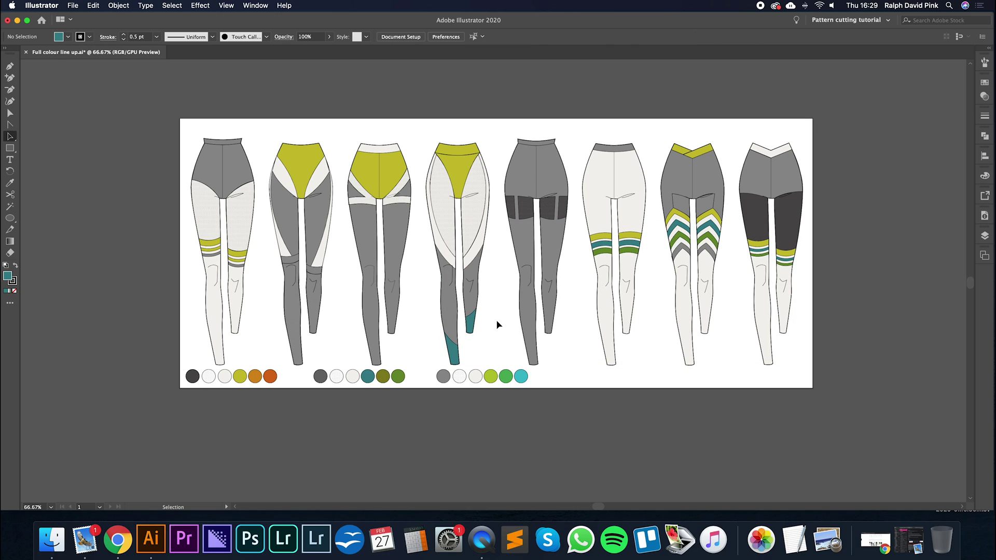
Make the third leggings' upper panel dark teal by sampling the fourth leggings' ankle colour.
{"action": "left_click", "coordinate": [372, 162]}
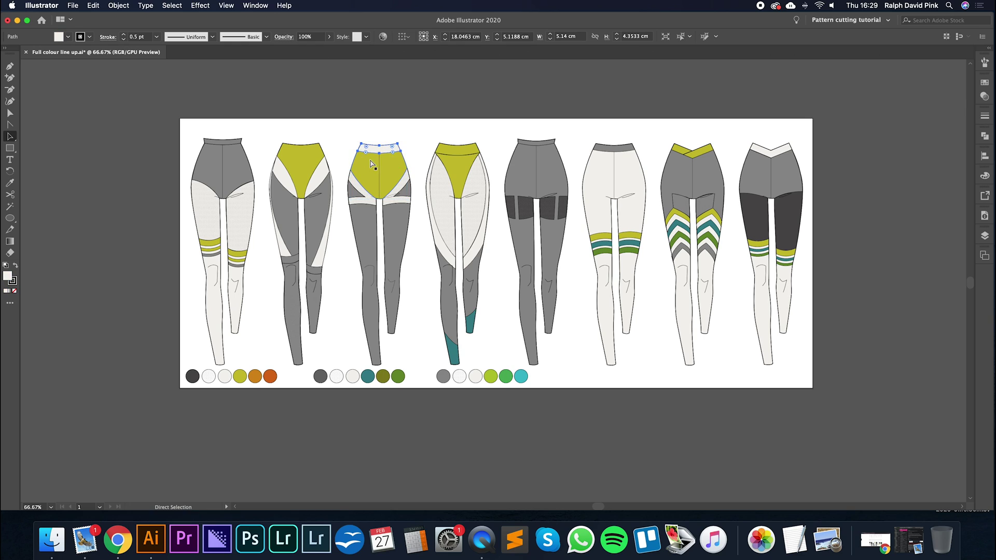
{"action": "left_click", "coordinate": [369, 172]}
{"action": "key", "text": "i"}
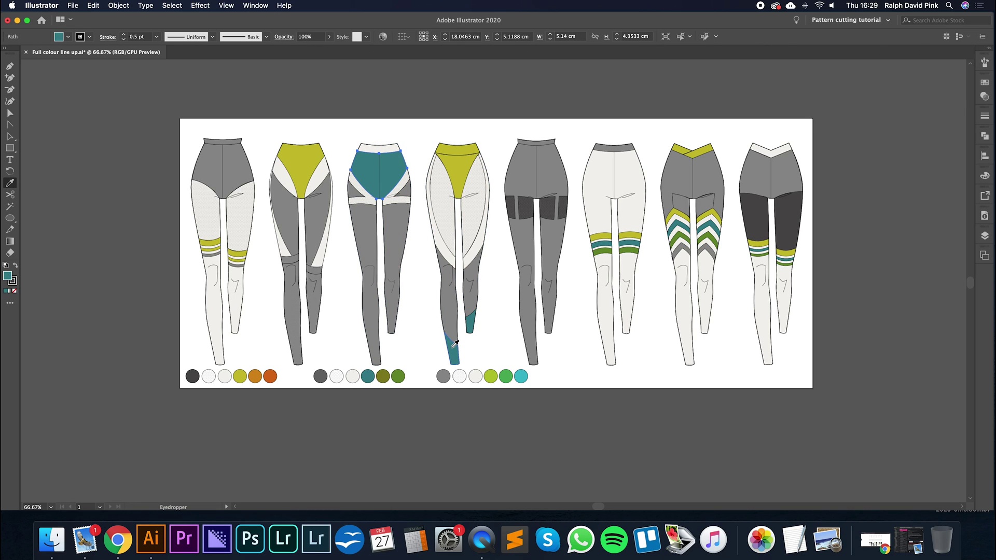
{"action": "left_click", "coordinate": [469, 326]}
{"action": "key", "text": "v"}
{"action": "left_click", "coordinate": [490, 341]}
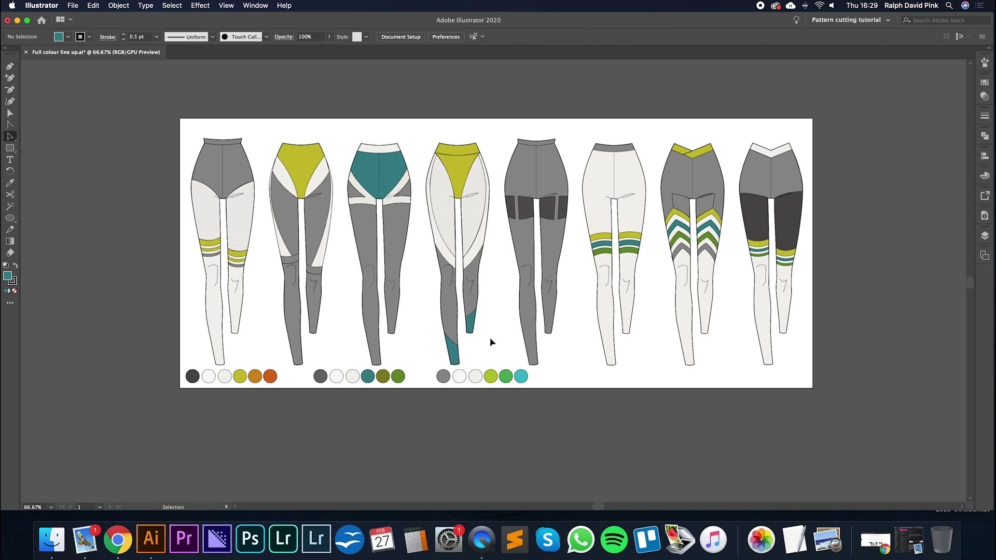